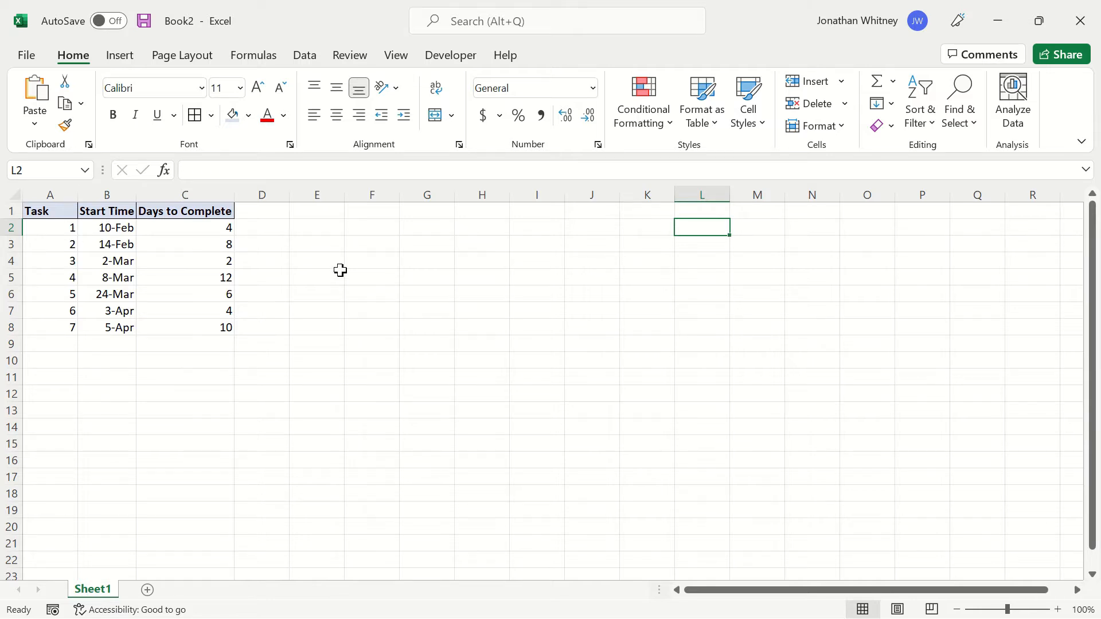
Insert an empty 2-D stacked bar chart on the sheet beside the task table.
{"action": "left_click", "coordinate": [121, 57]}
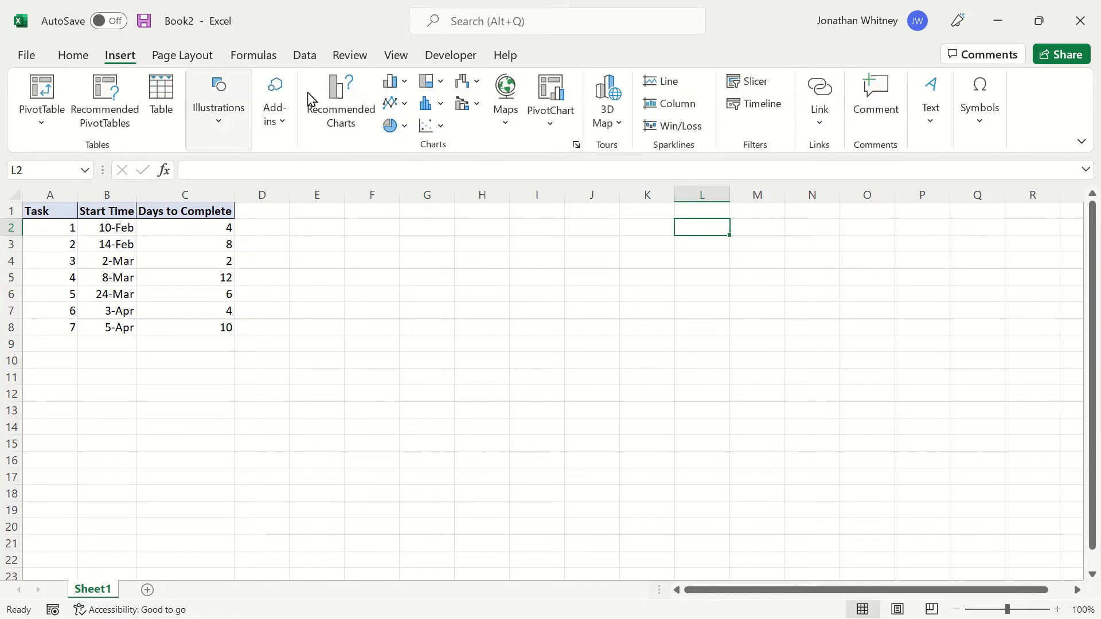
{"action": "left_click", "coordinate": [405, 85]}
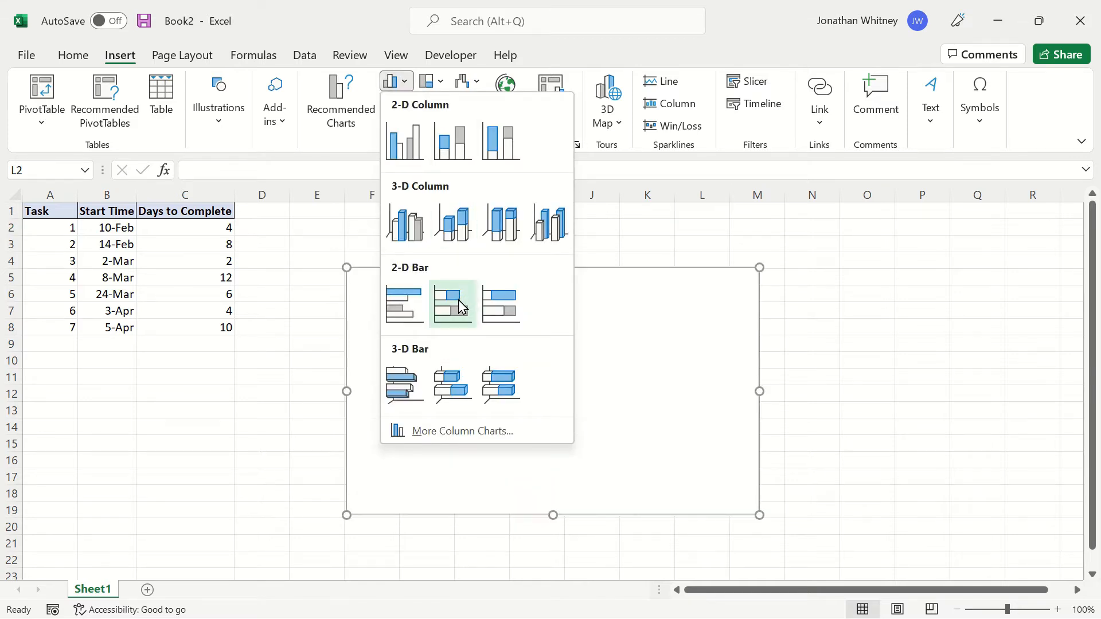
{"action": "left_click", "coordinate": [463, 308]}
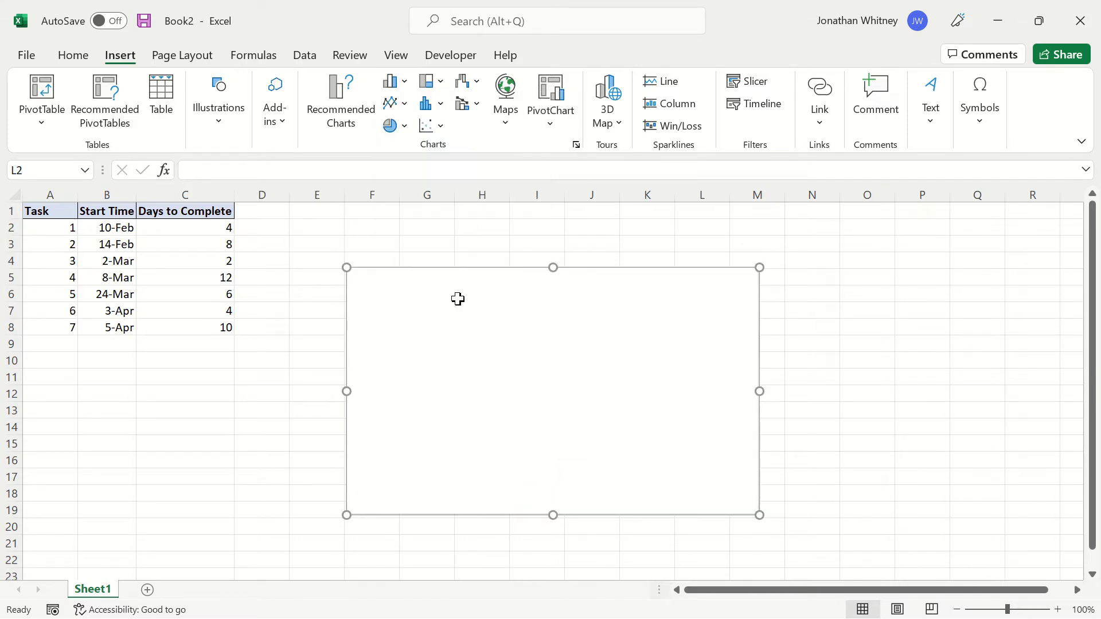
Add a data series named "Start time" to the empty chart, using the values in B2:B8.
{"action": "right_click", "coordinate": [459, 302]}
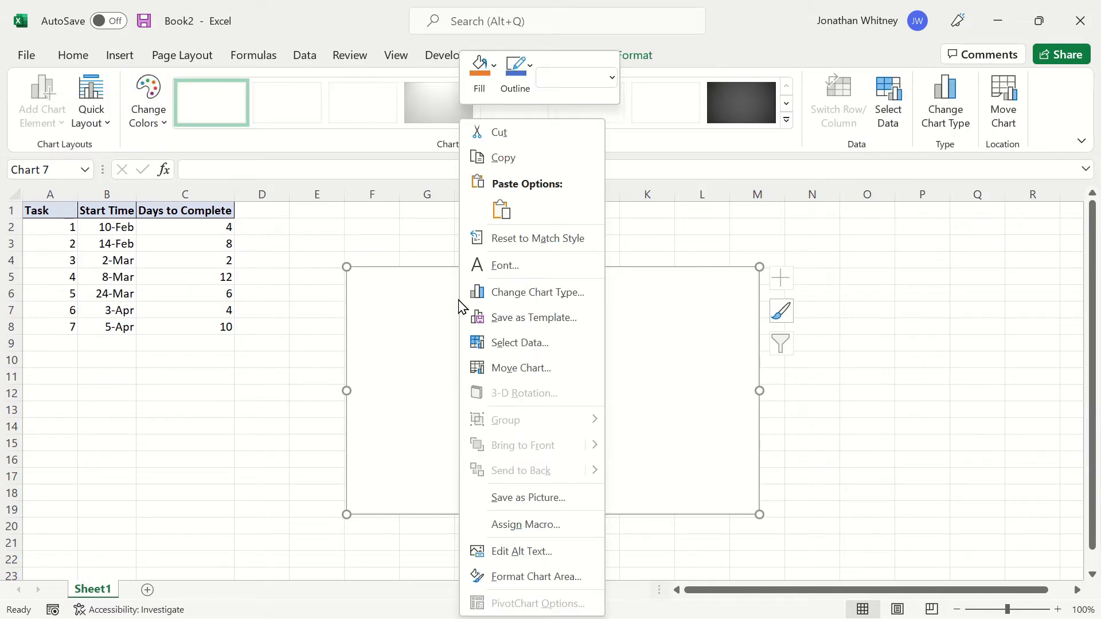
{"action": "left_click", "coordinate": [505, 343]}
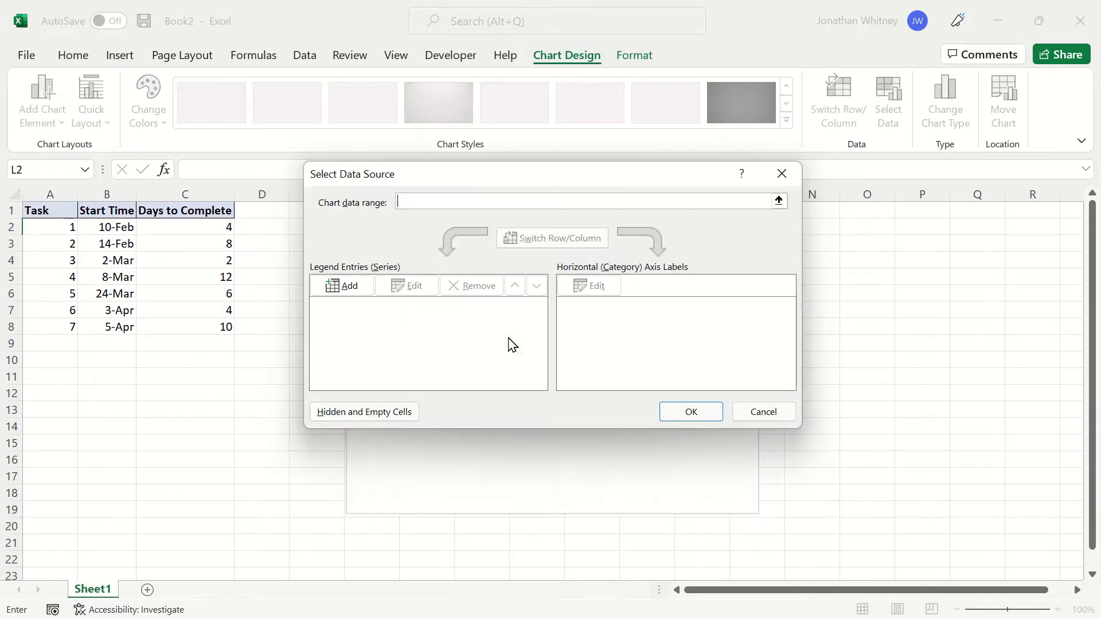
{"action": "left_click", "coordinate": [348, 290]}
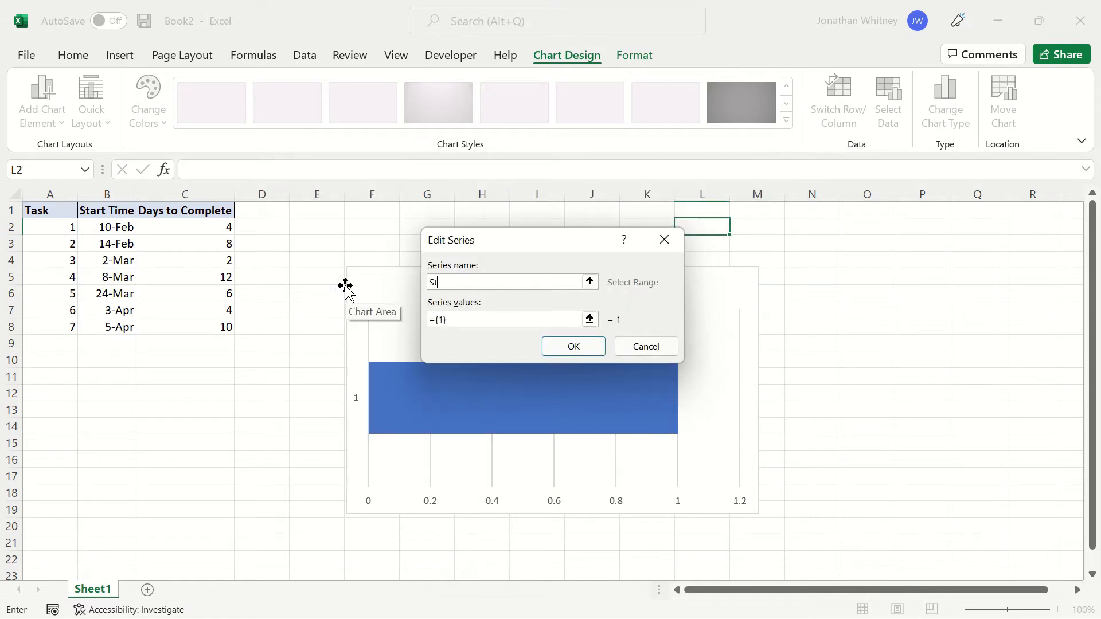
{"action": "left_click", "coordinate": [451, 318]}
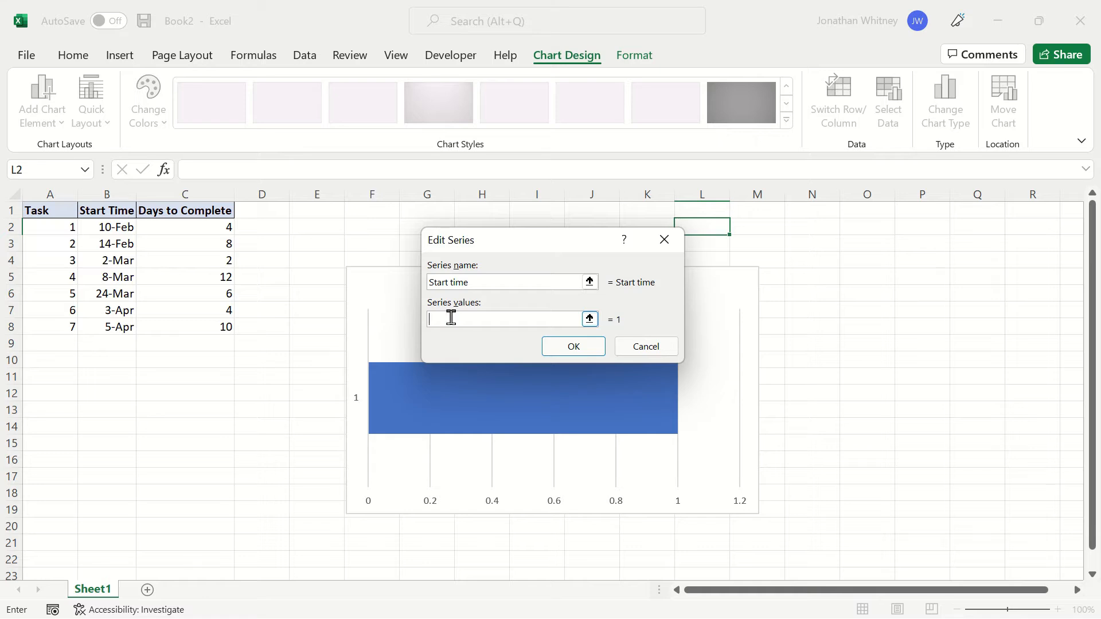
{"action": "left_click", "coordinate": [118, 228]}
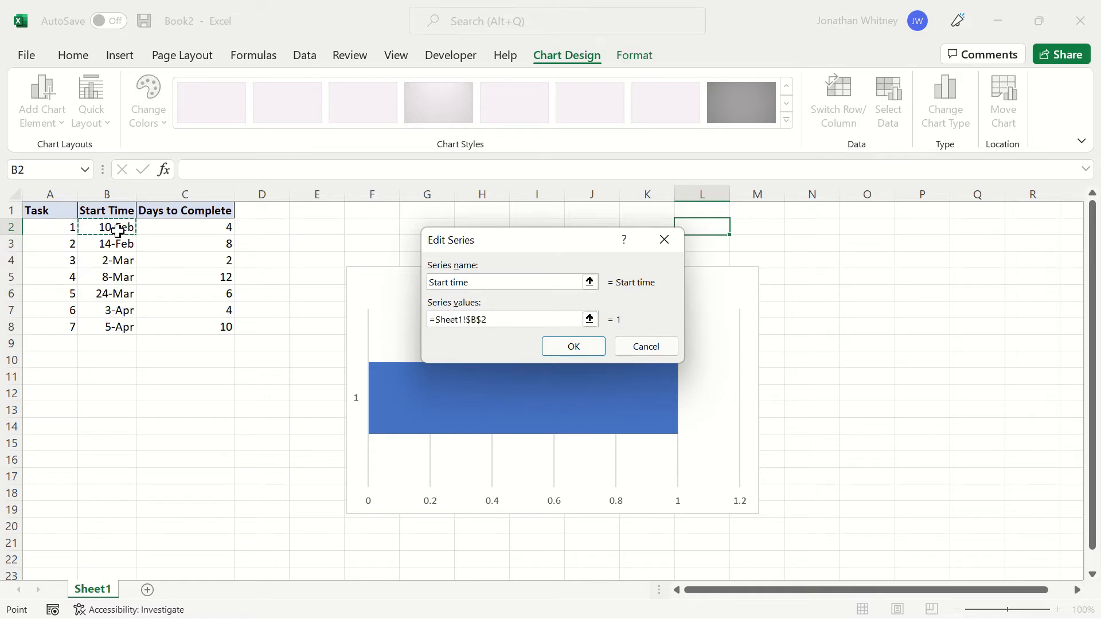
{"action": "left_click_drag", "start_coordinate": [118, 229], "coordinate": [115, 328]}
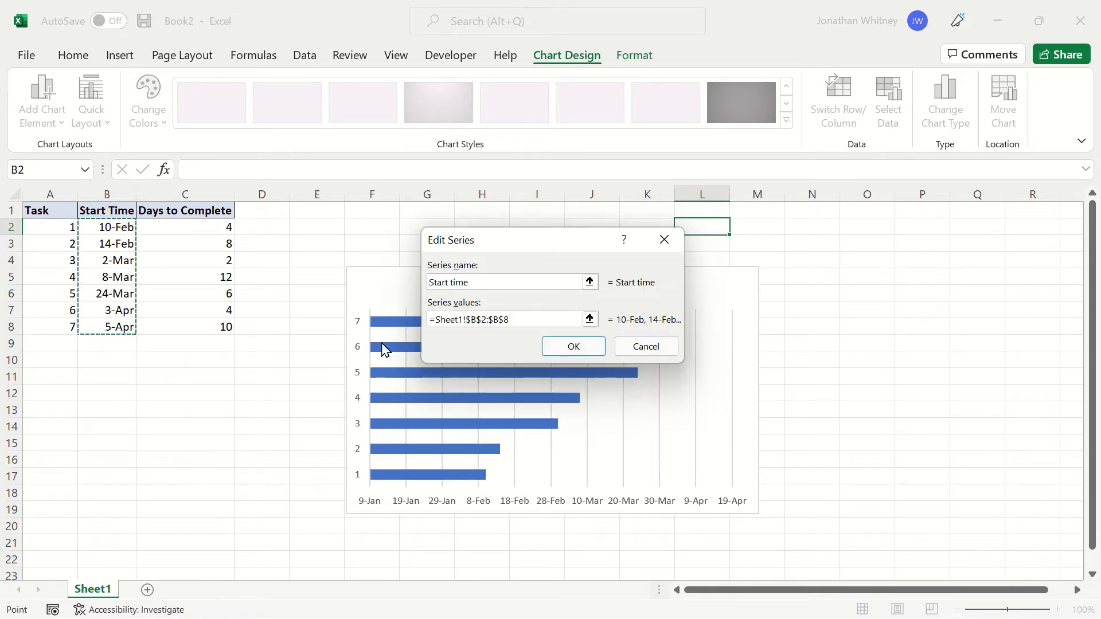
{"action": "left_click", "coordinate": [570, 346]}
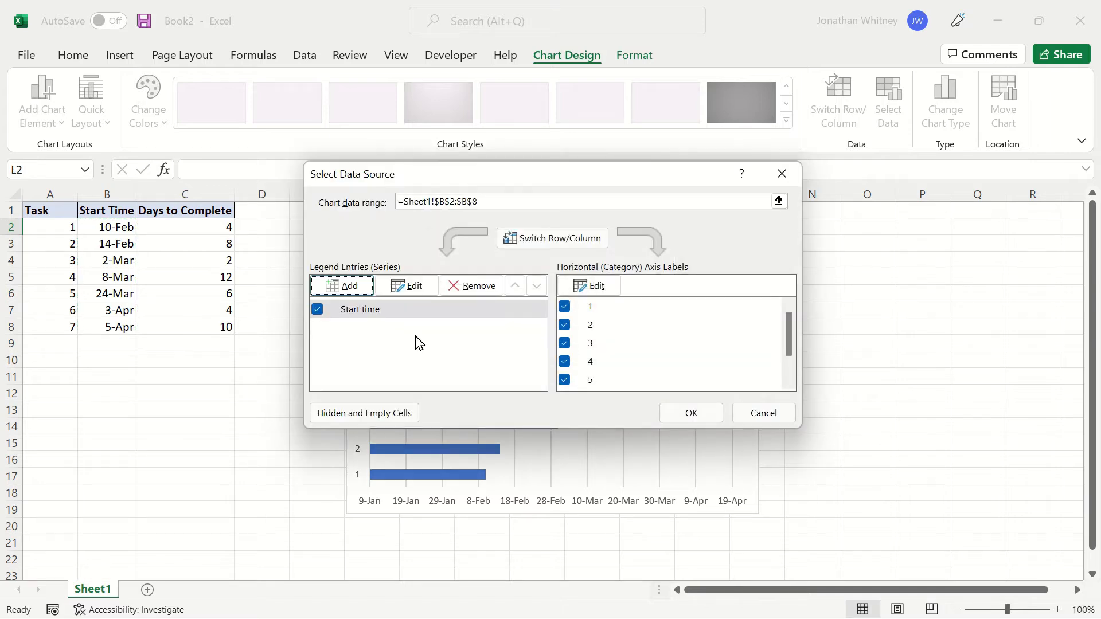
Add a second data series named "Days to Complete" with the values in C2:C8.
{"action": "left_click", "coordinate": [338, 286]}
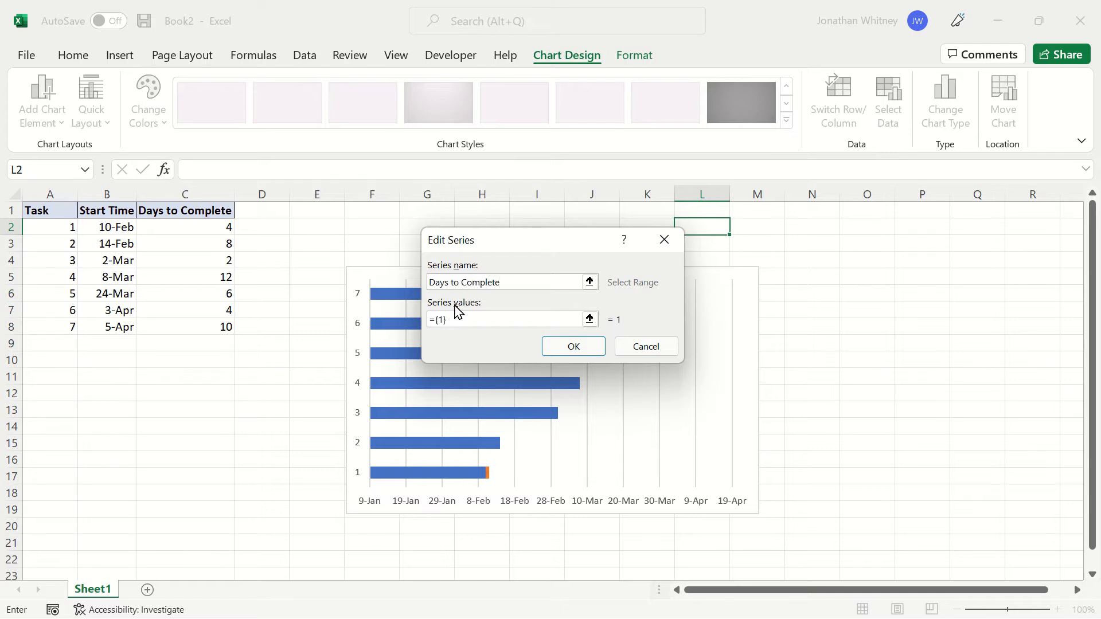
{"action": "left_click", "coordinate": [446, 319]}
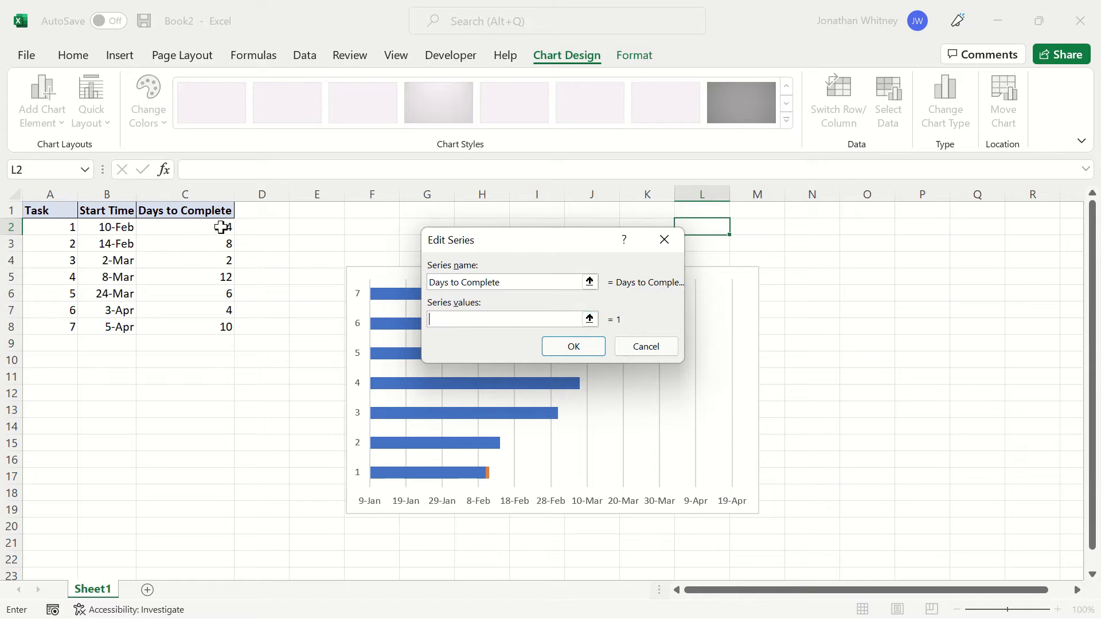
{"action": "left_click_drag", "start_coordinate": [212, 227], "coordinate": [207, 324]}
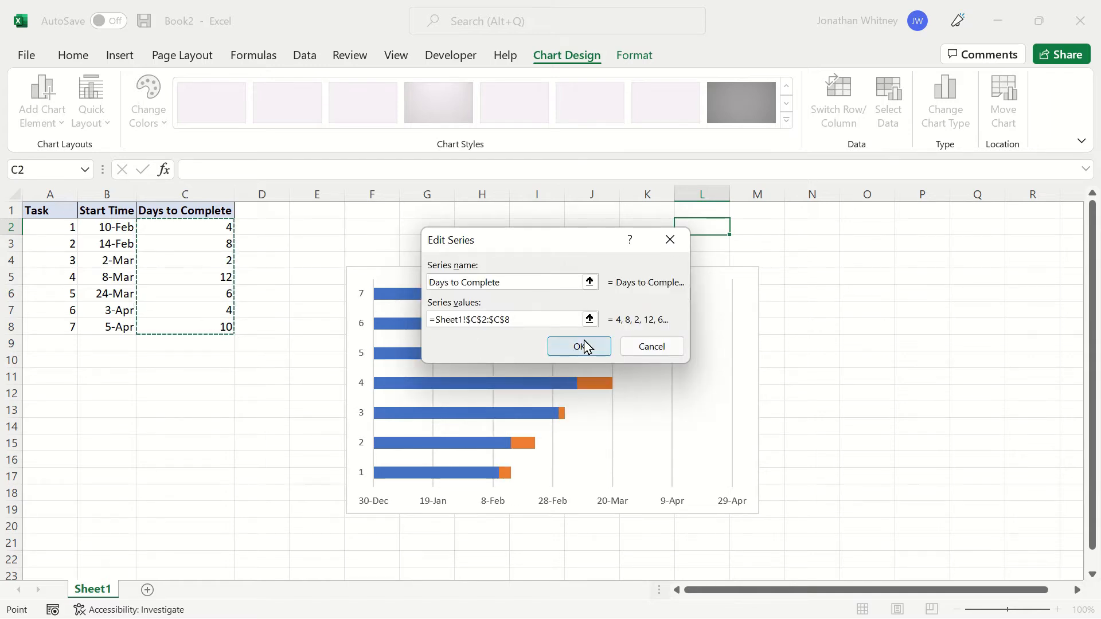
{"action": "left_click", "coordinate": [576, 346]}
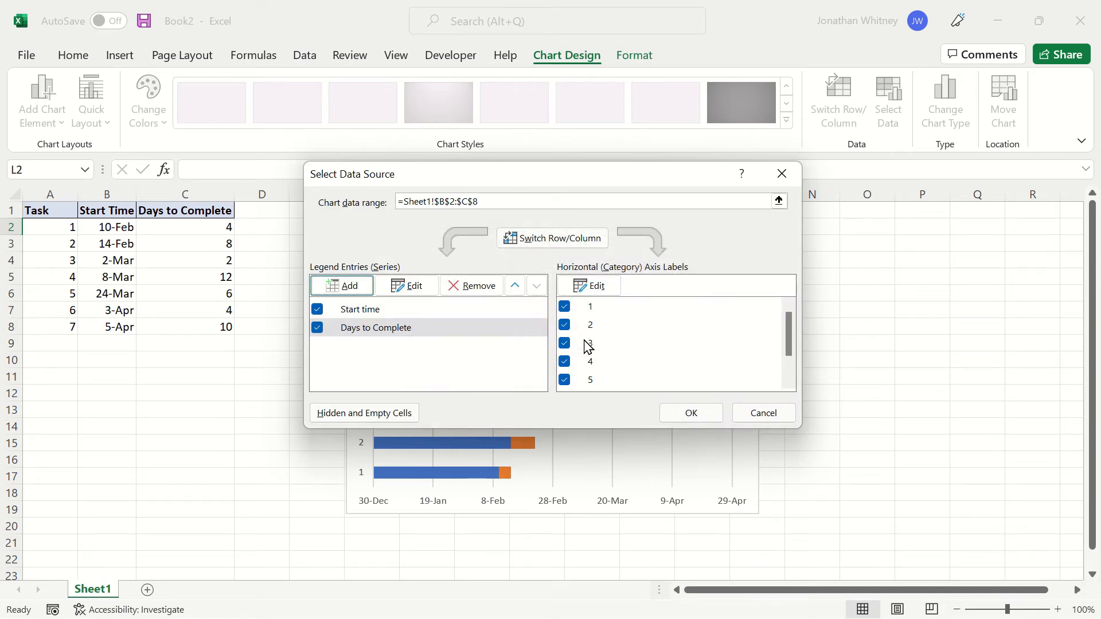
Set the chart's category axis labels to the task numbers in A2:A8 and apply the data source changes.
{"action": "left_click", "coordinate": [590, 286]}
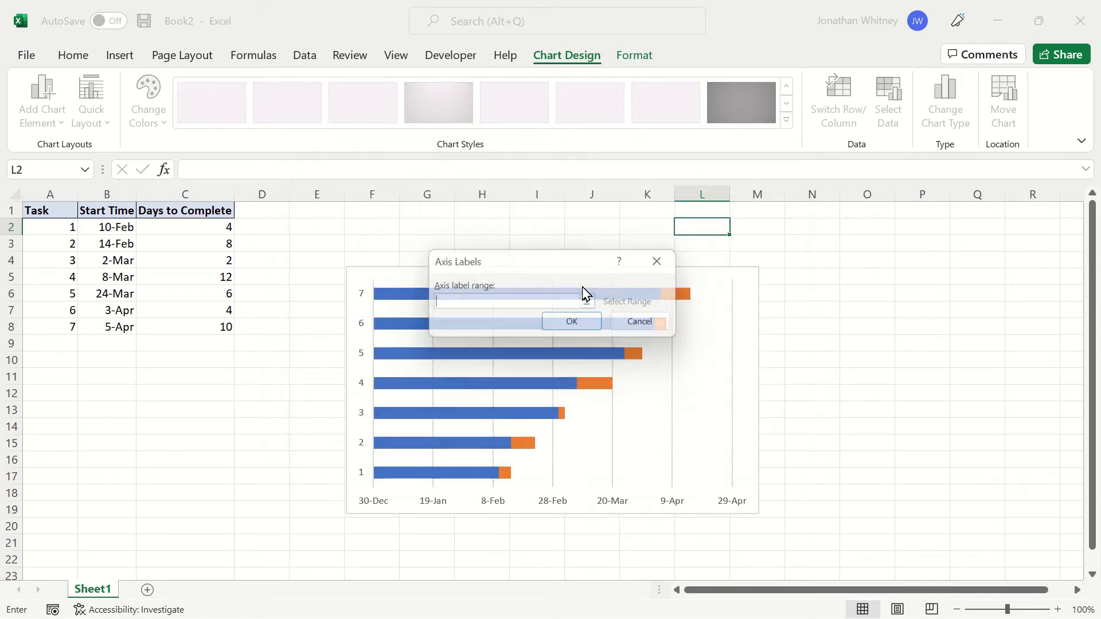
{"action": "left_click_drag", "start_coordinate": [63, 228], "coordinate": [54, 325]}
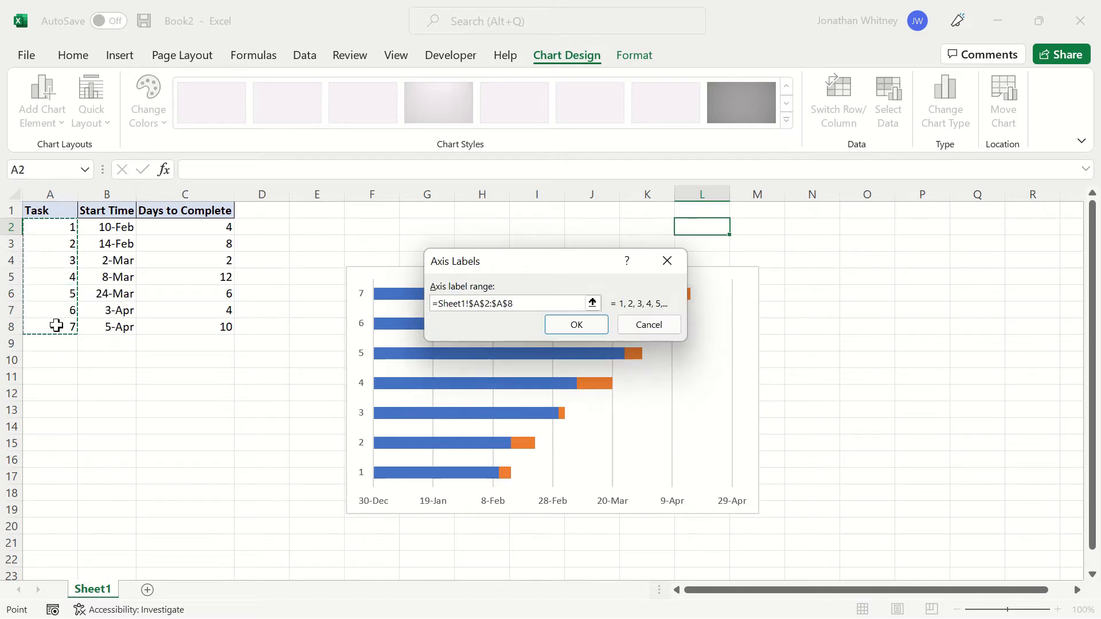
{"action": "left_click", "coordinate": [576, 325]}
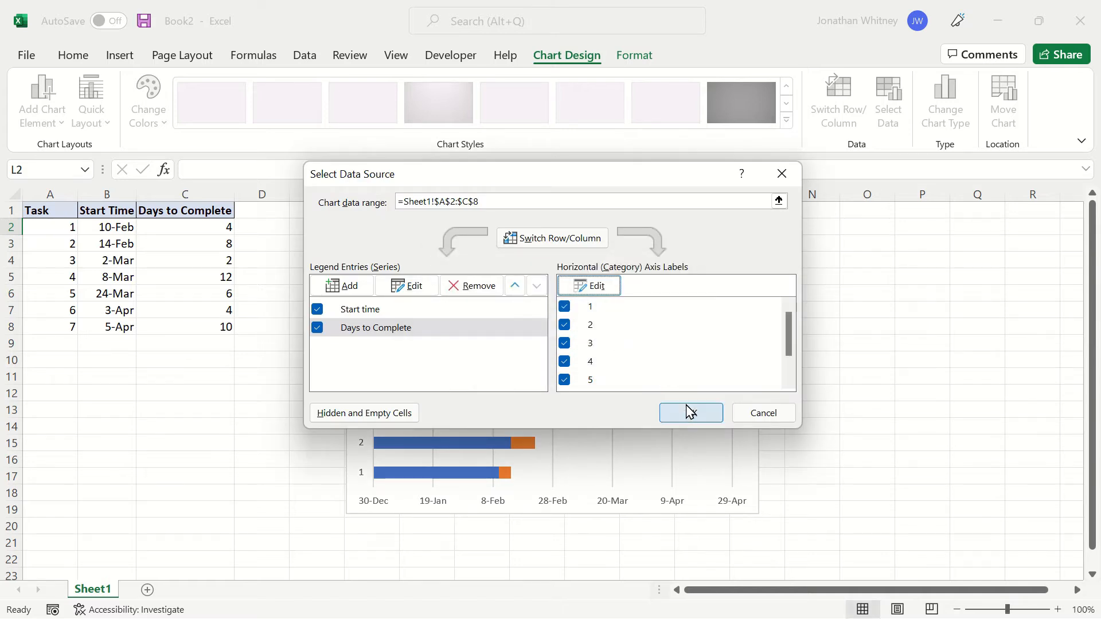
{"action": "left_click", "coordinate": [688, 414]}
{"action": "left_click", "coordinate": [446, 227]}
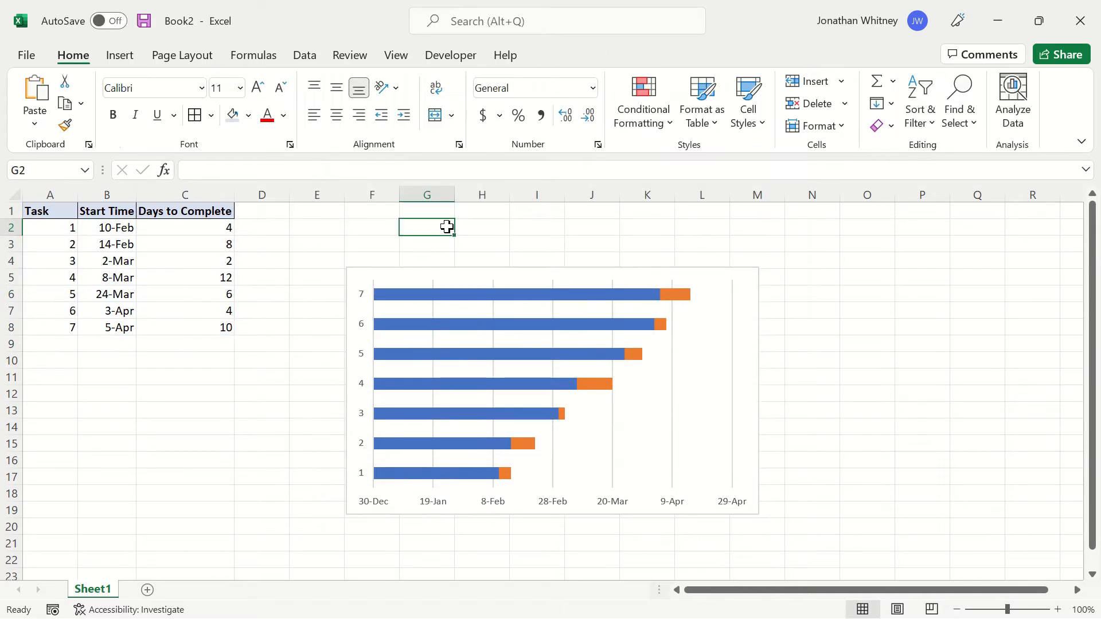
Format the blue Start time series with No fill so only the Days to Complete bars show.
{"action": "right_click", "coordinate": [490, 298]}
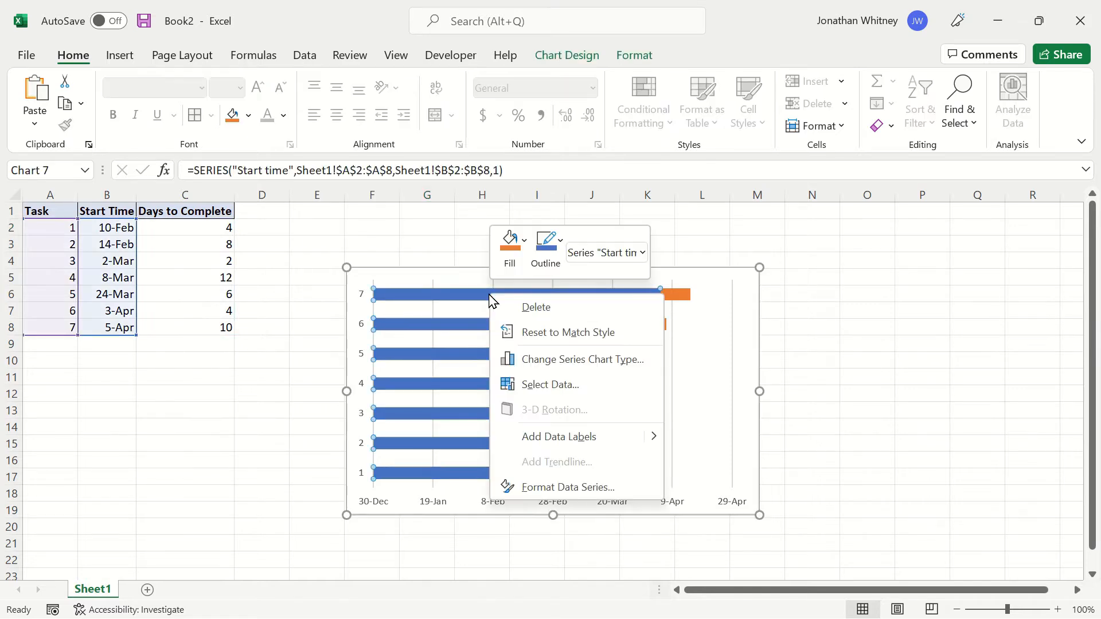
{"action": "left_click", "coordinate": [554, 487]}
{"action": "left_click", "coordinate": [880, 262]}
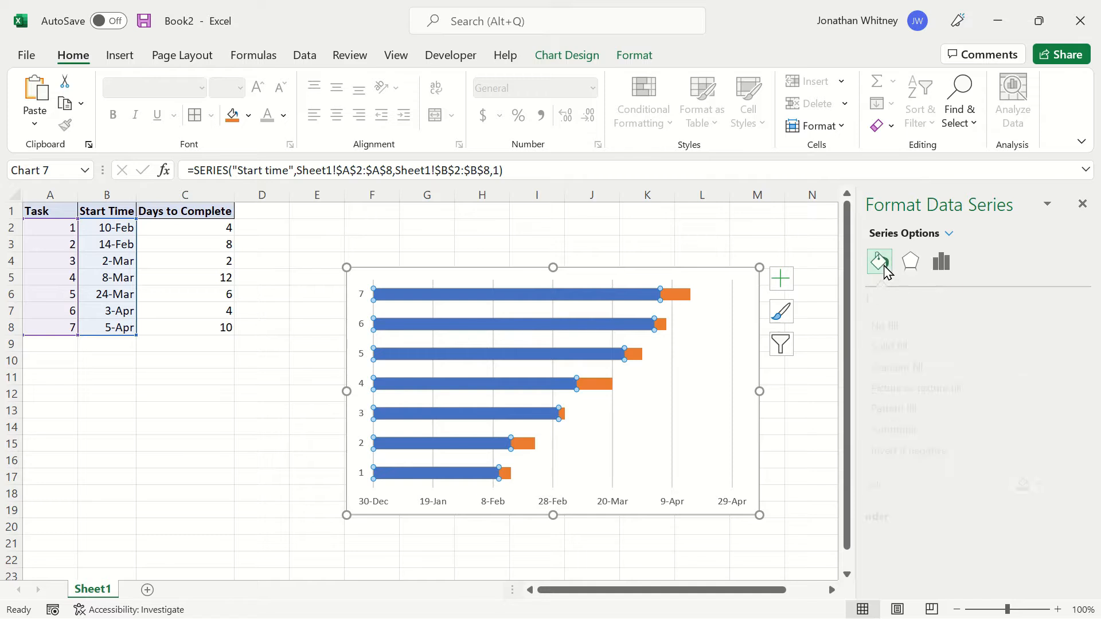
{"action": "left_click", "coordinate": [889, 326]}
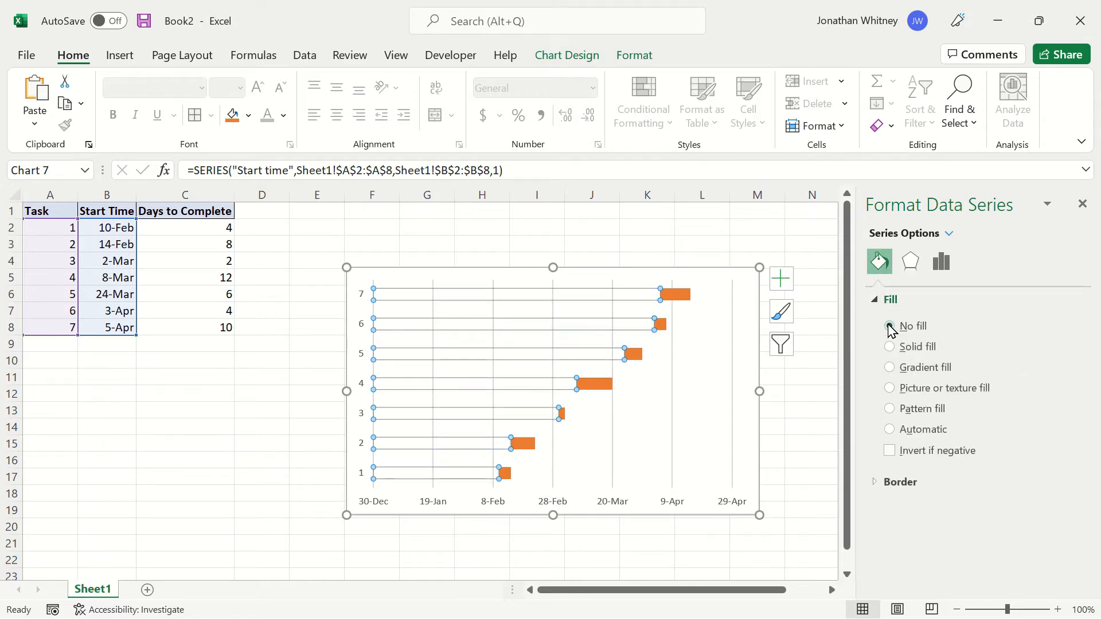
{"action": "left_click", "coordinate": [361, 305]}
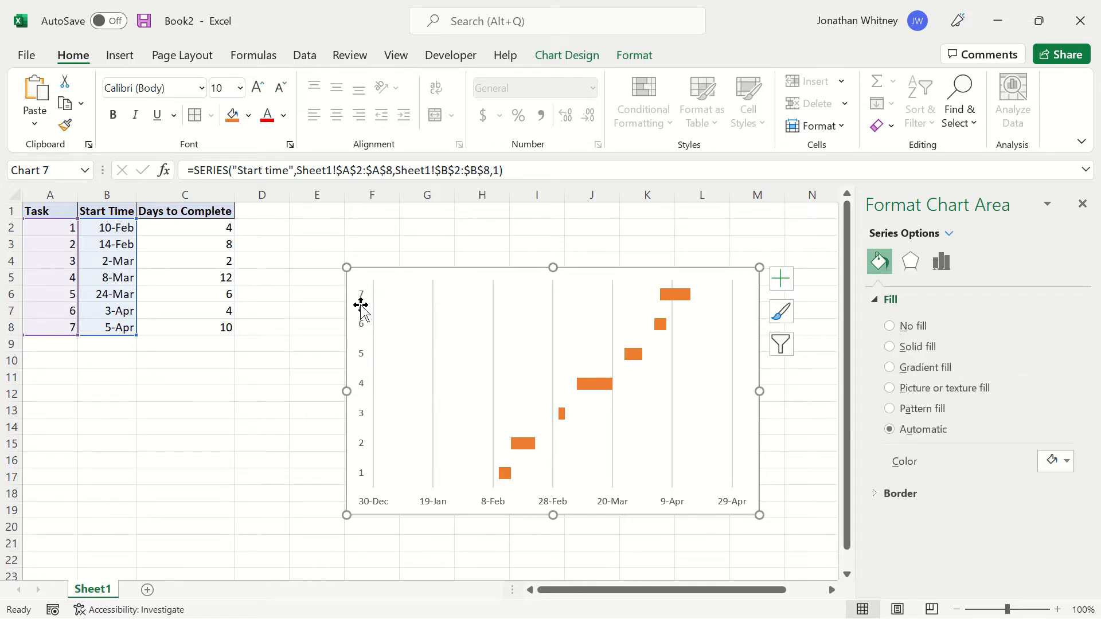
{"action": "left_click", "coordinate": [1082, 204]}
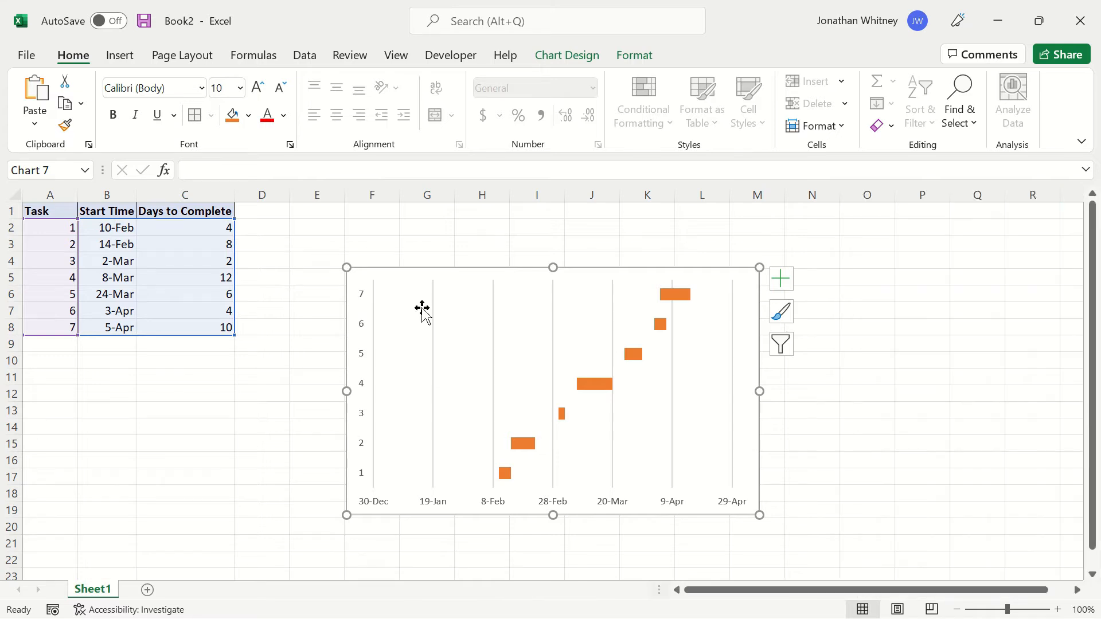
Put the chart's vertical task axis categories in reverse order.
{"action": "left_click", "coordinate": [365, 331]}
{"action": "right_click", "coordinate": [365, 333]}
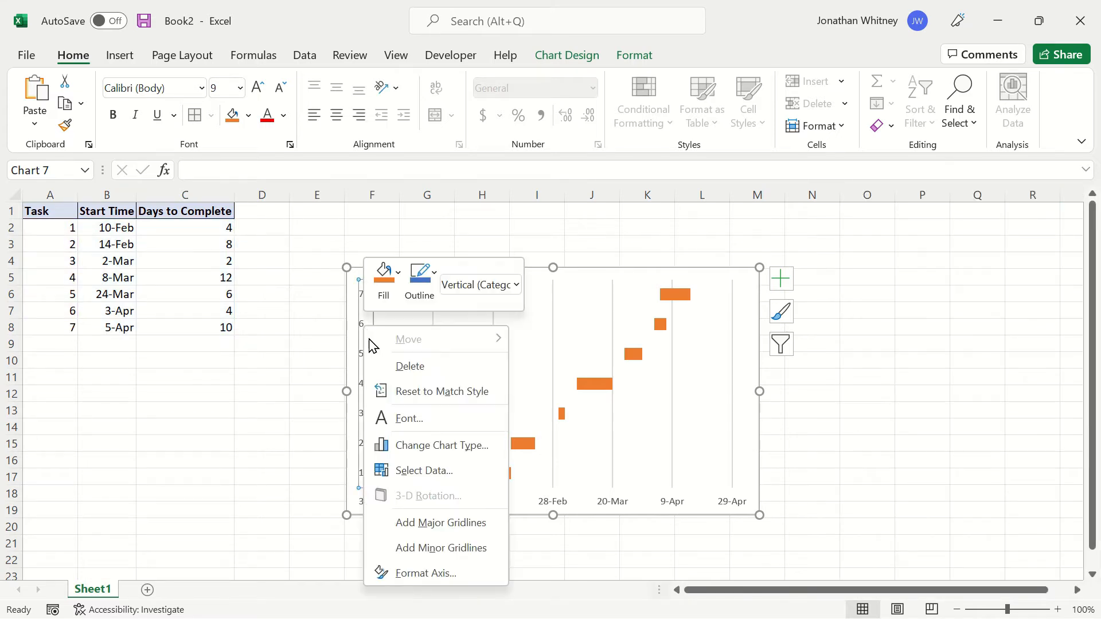
{"action": "left_click", "coordinate": [422, 572]}
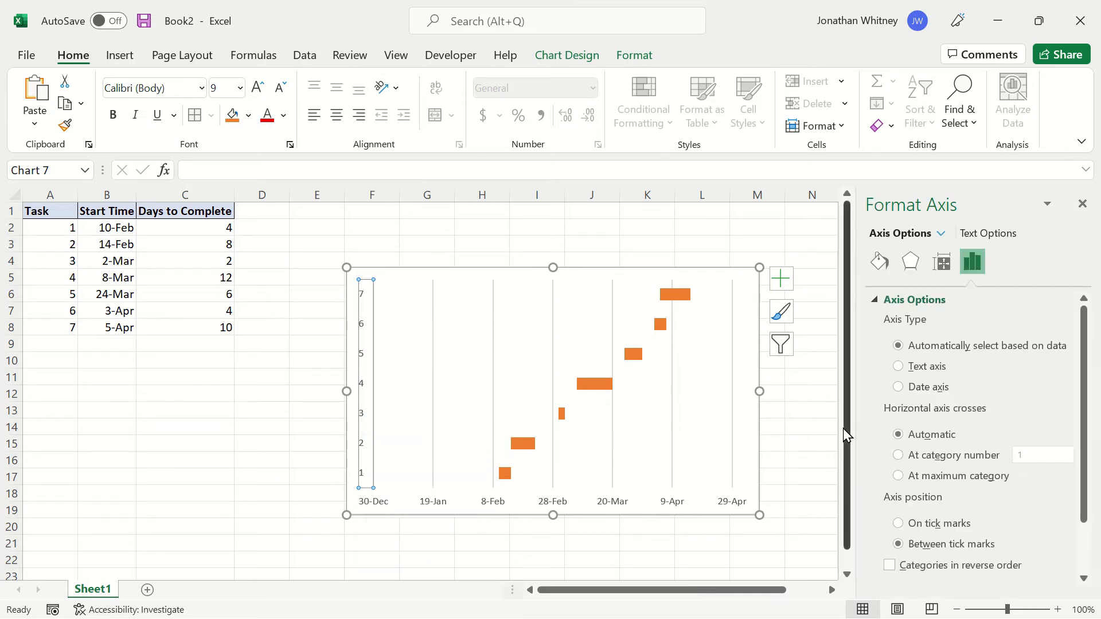
{"action": "left_click", "coordinate": [889, 565]}
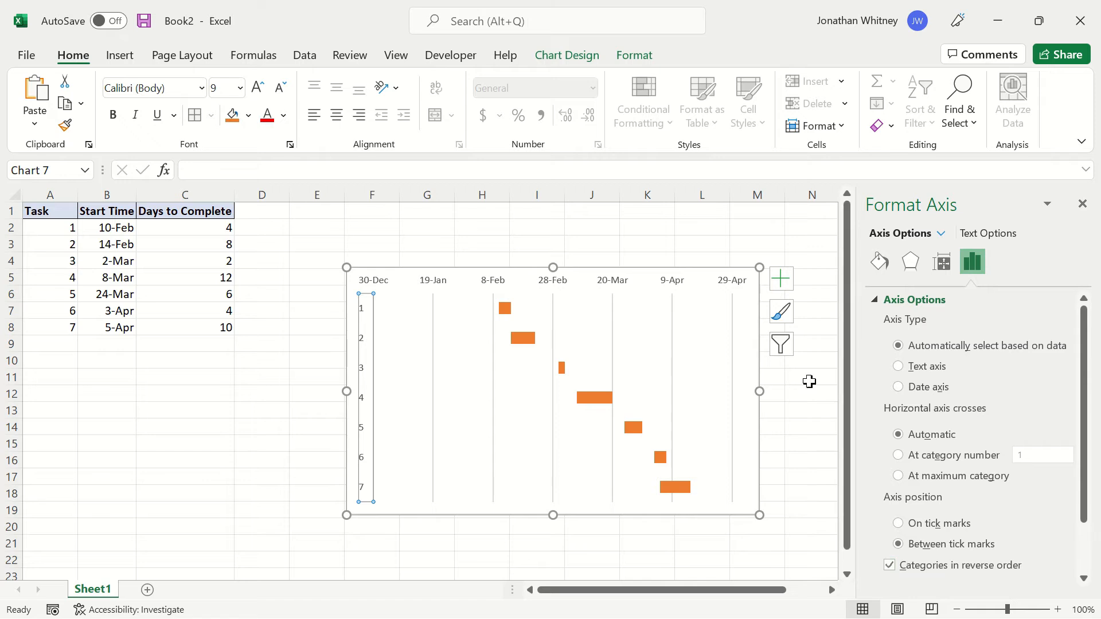
{"action": "left_click", "coordinate": [1081, 204]}
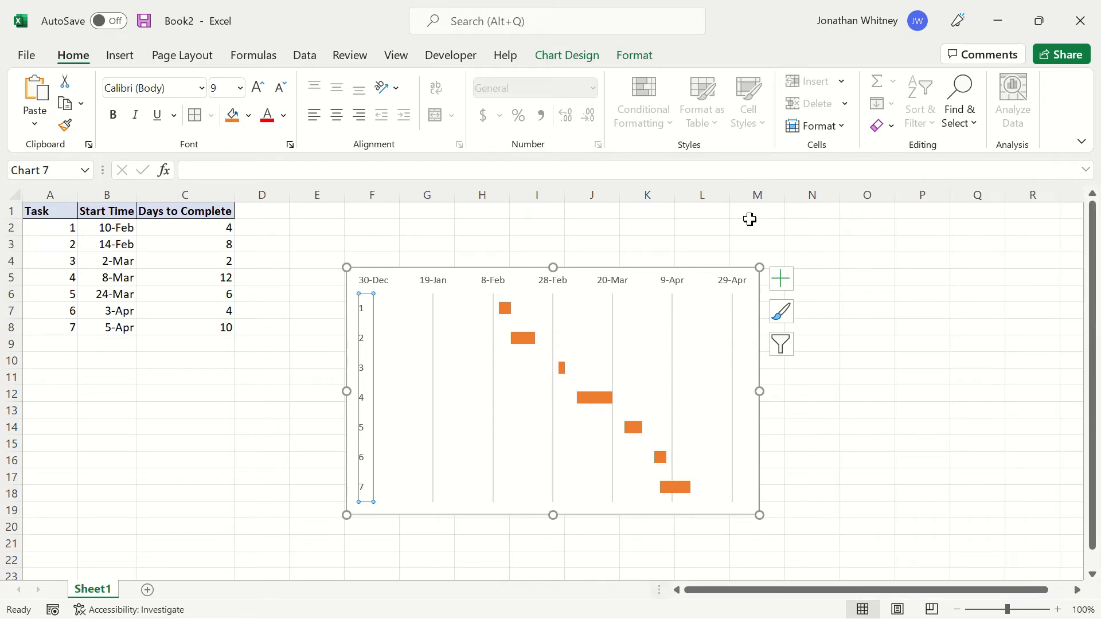
{"action": "left_click", "coordinate": [707, 223]}
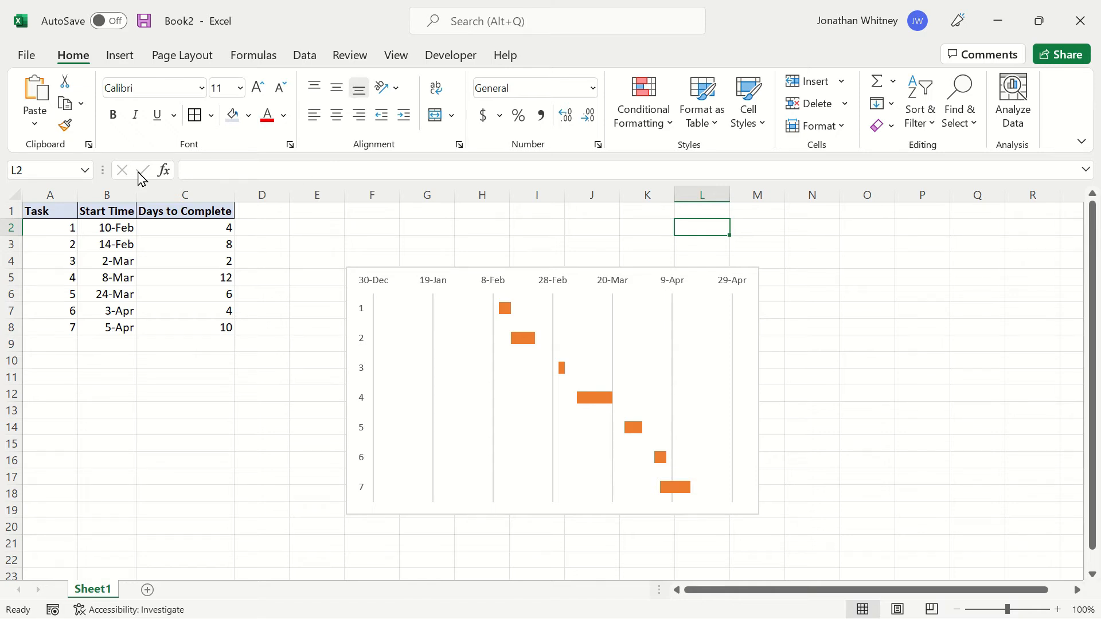
Search the online templates for a new workbook with the term "gantt".
{"action": "left_click", "coordinate": [26, 54]}
{"action": "left_click", "coordinate": [47, 117]}
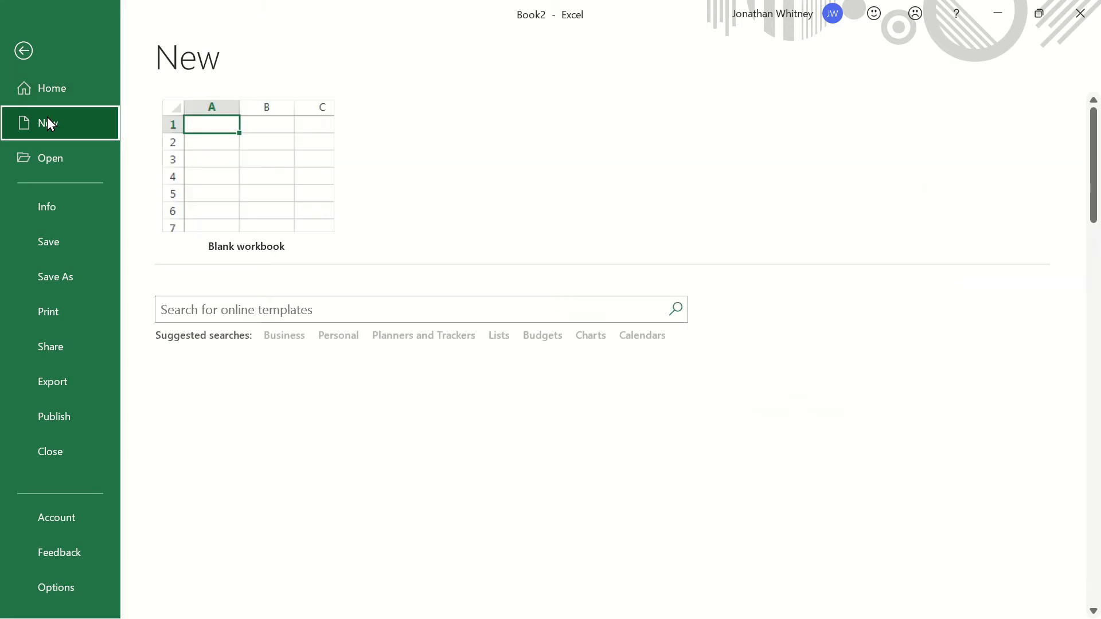
{"action": "left_click", "coordinate": [239, 302]}
{"action": "type", "text": "gantt"}
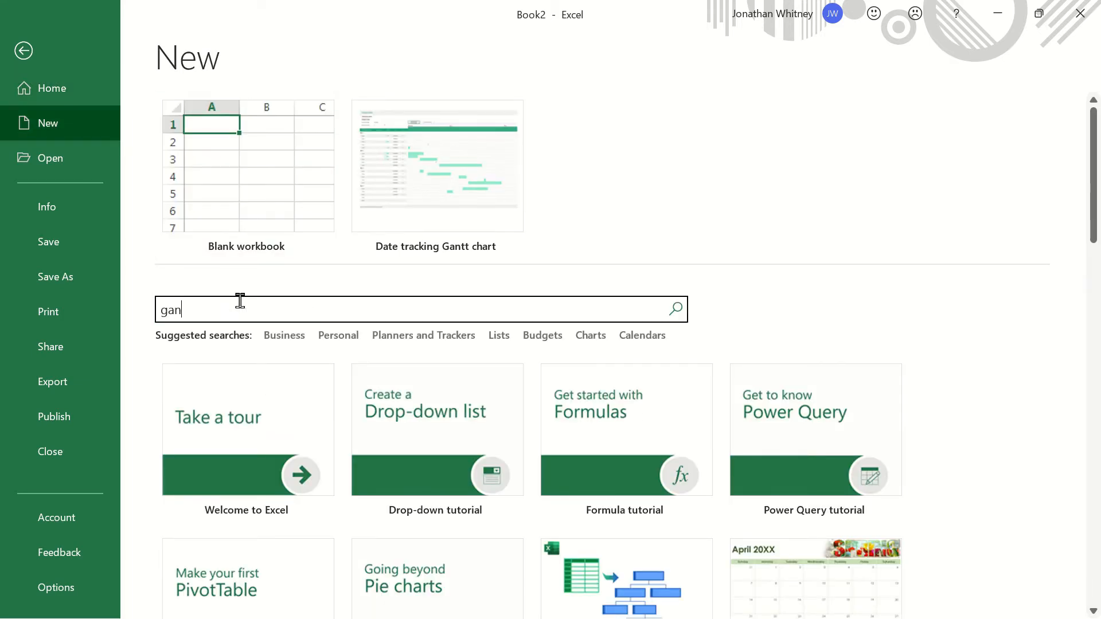
{"action": "key", "text": "Return"}
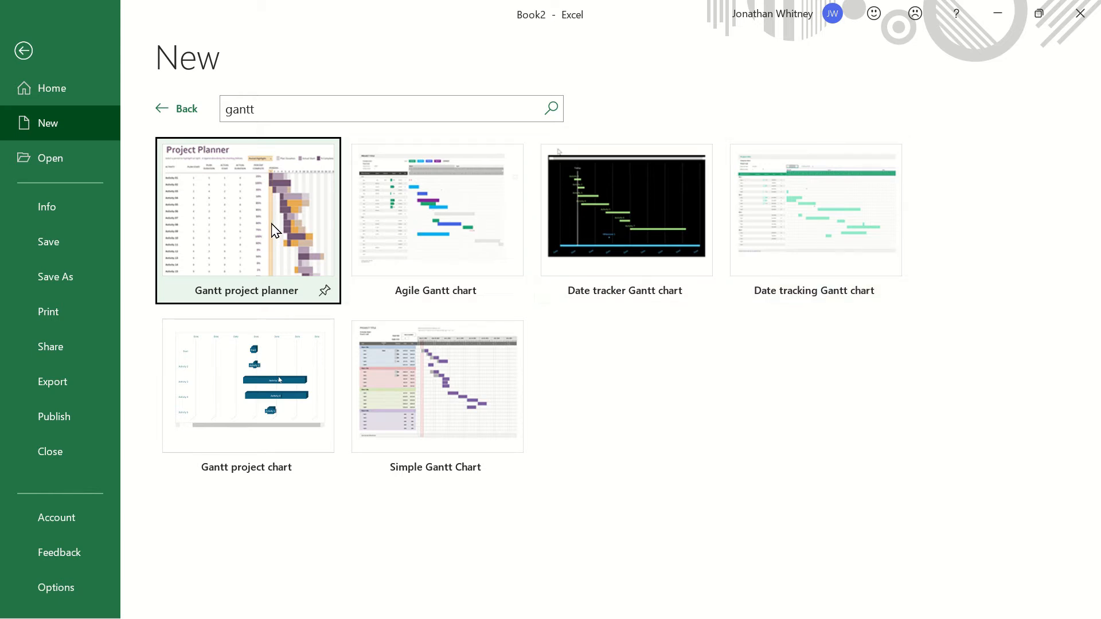
Create a new workbook from the Date tracking Gantt chart template.
{"action": "left_click", "coordinate": [794, 219]}
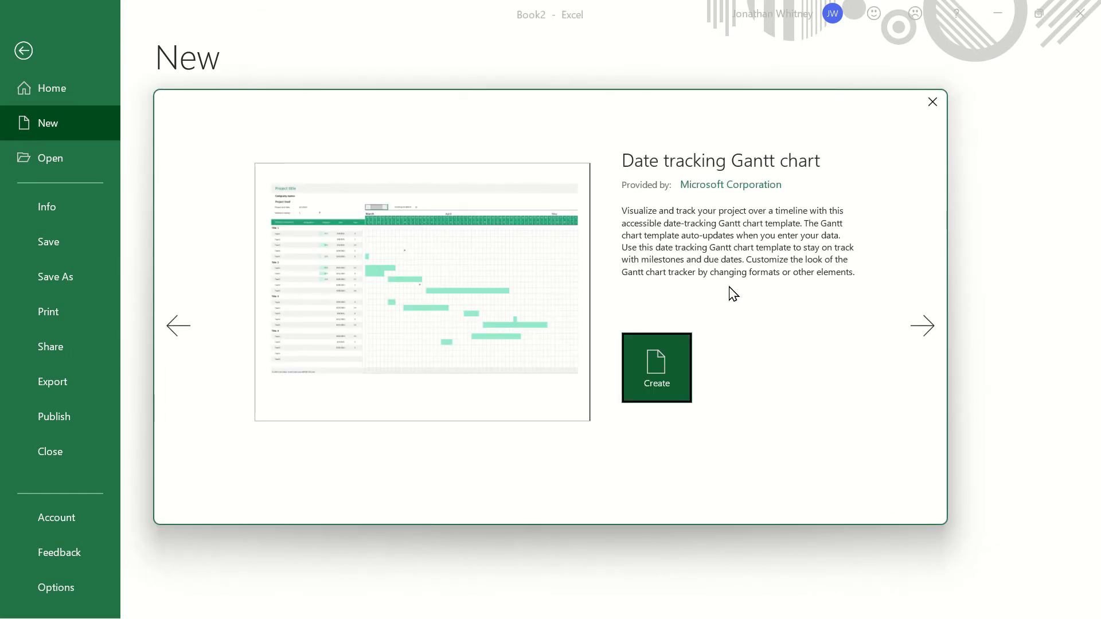
{"action": "left_click", "coordinate": [655, 370]}
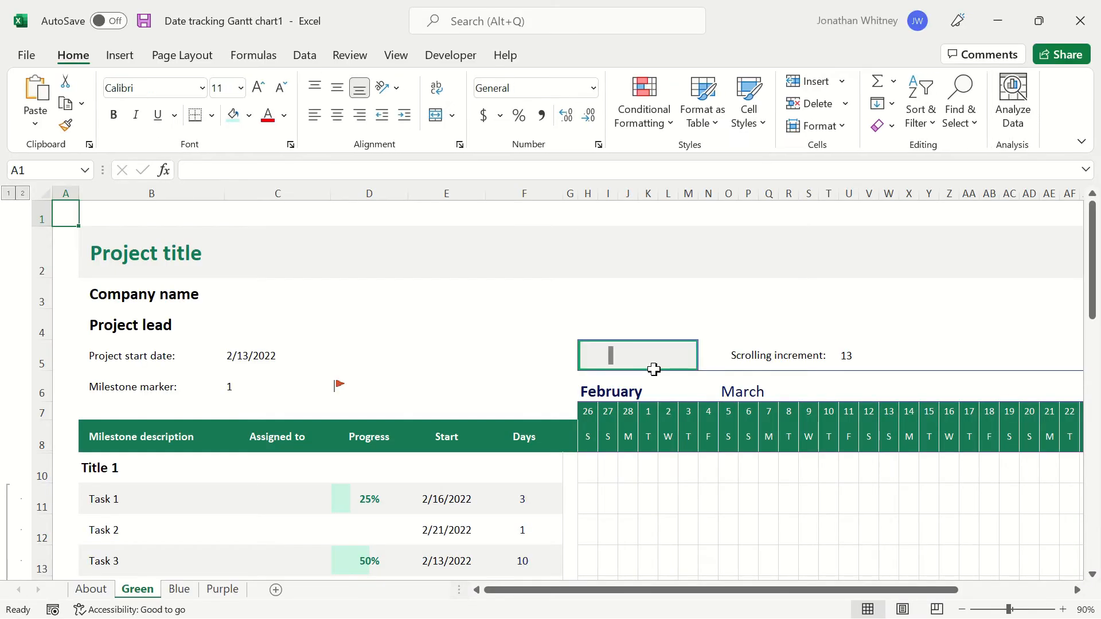
{"action": "left_click", "coordinate": [1003, 610]}
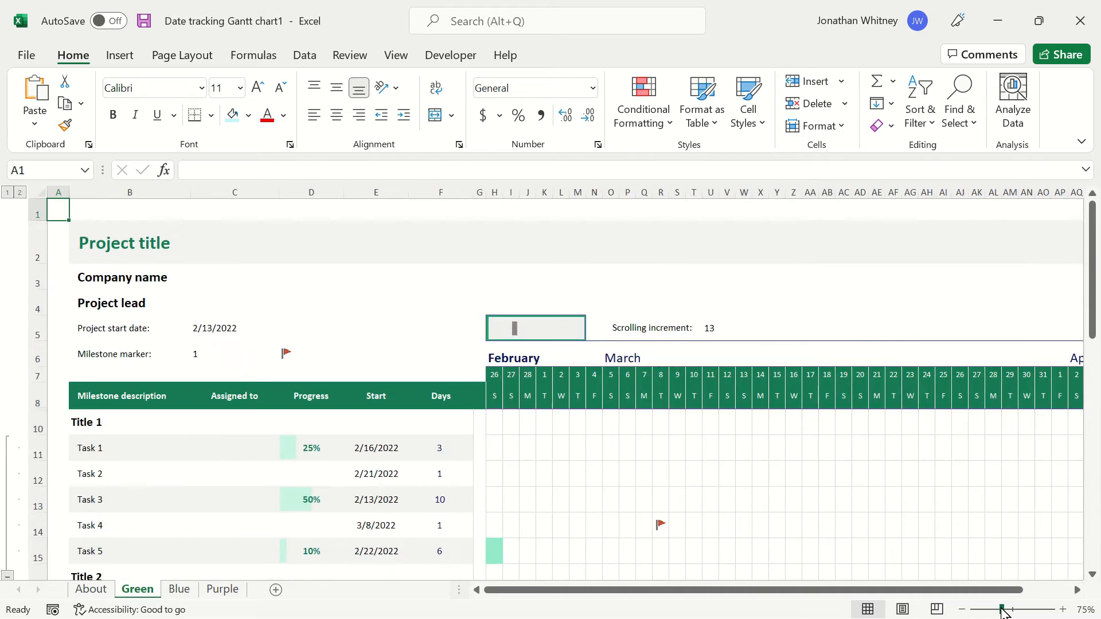
{"action": "left_click_drag", "start_coordinate": [998, 610], "coordinate": [992, 610]}
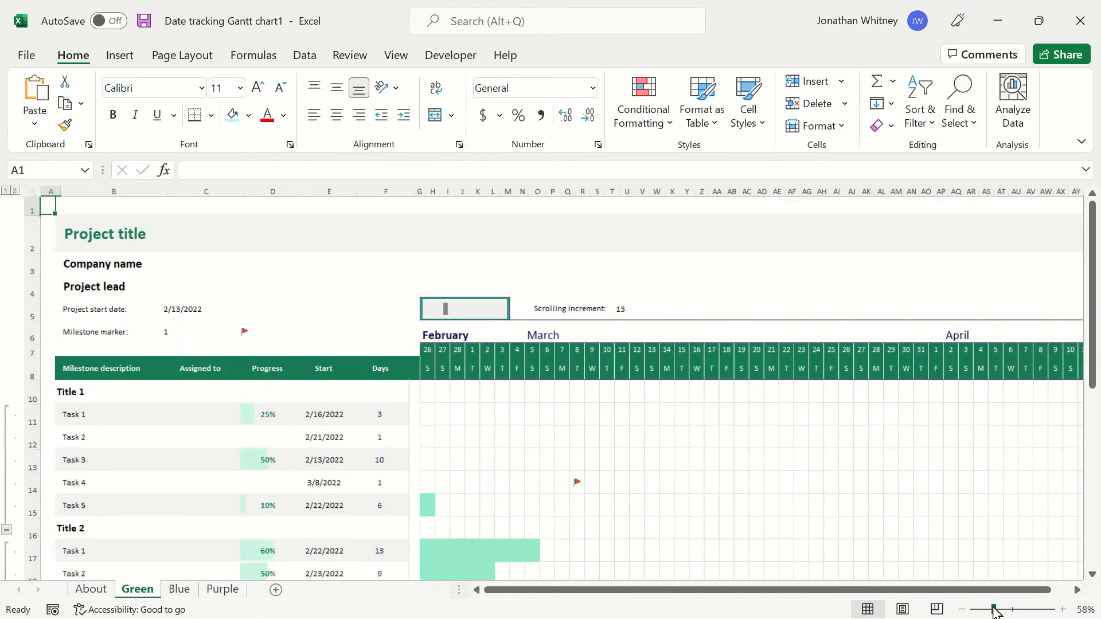
View the Blue sheet's version of the Gantt template and return to the Green sheet.
{"action": "left_click", "coordinate": [192, 588]}
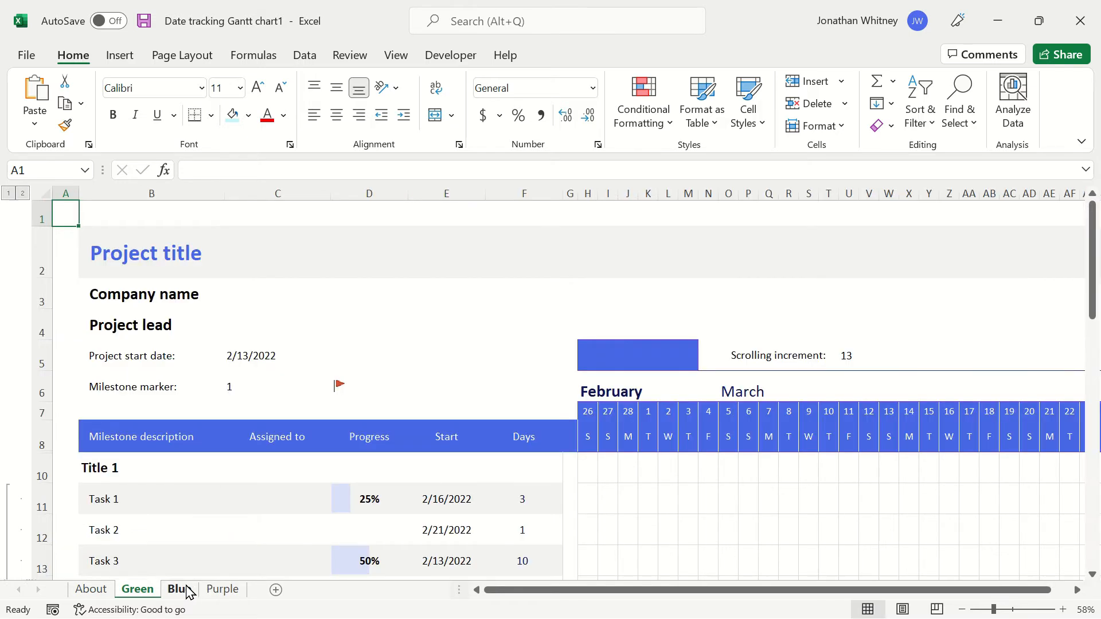
{"action": "left_click", "coordinate": [143, 590]}
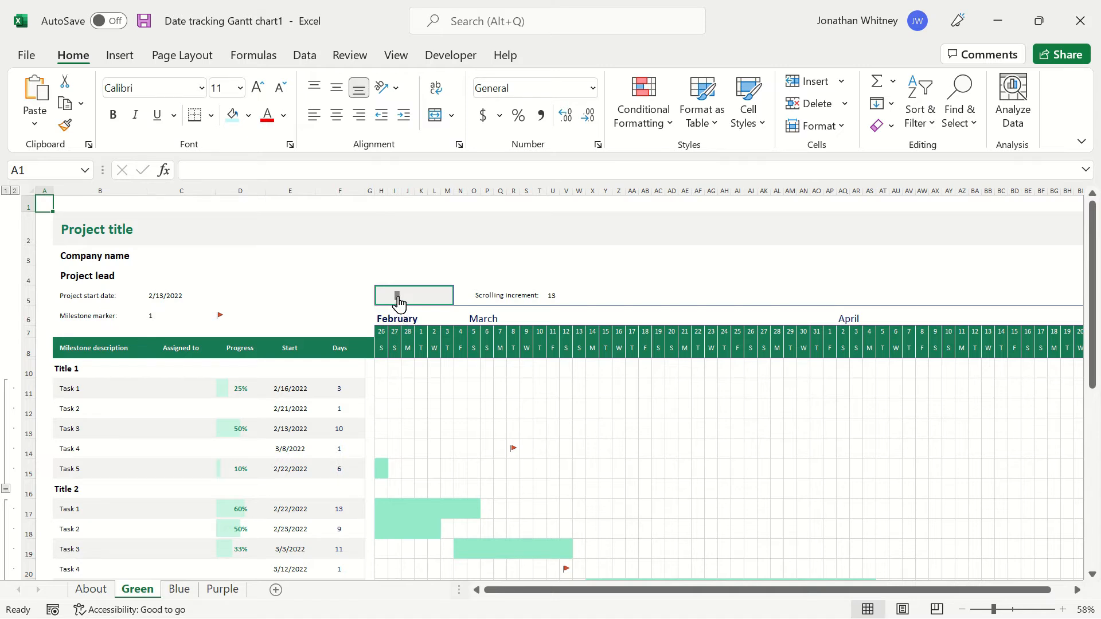
Shift the Gantt timeline ahead to scrolling increment 87, review the task rows through Title 4, and return the timeline to increment 0.
{"action": "left_click_drag", "start_coordinate": [398, 301], "coordinate": [408, 298]}
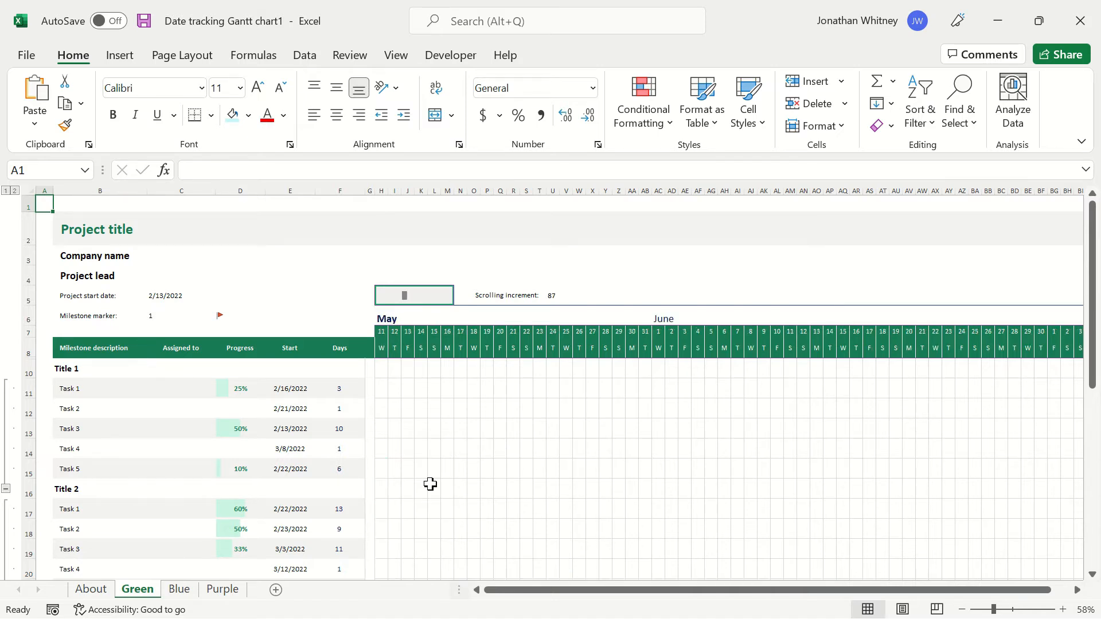
{"action": "scroll", "coordinate": [431, 484], "scroll_direction": "down", "scroll_amount": 1}
{"action": "scroll", "coordinate": [430, 485], "scroll_direction": "down", "scroll_amount": 2}
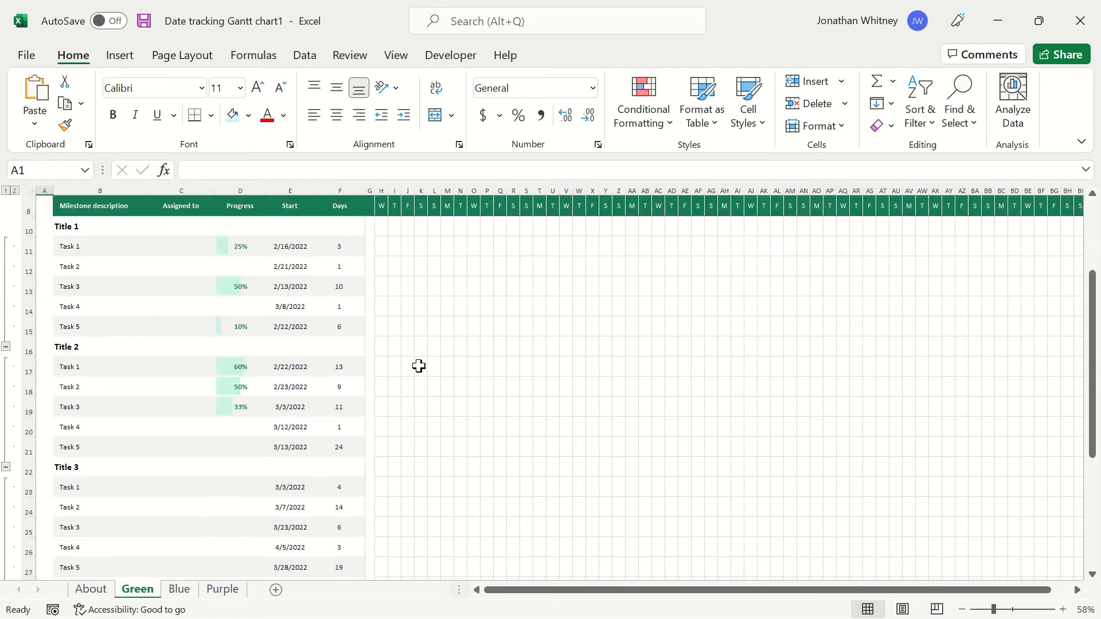
{"action": "scroll", "coordinate": [418, 366], "scroll_direction": "up", "scroll_amount": 1}
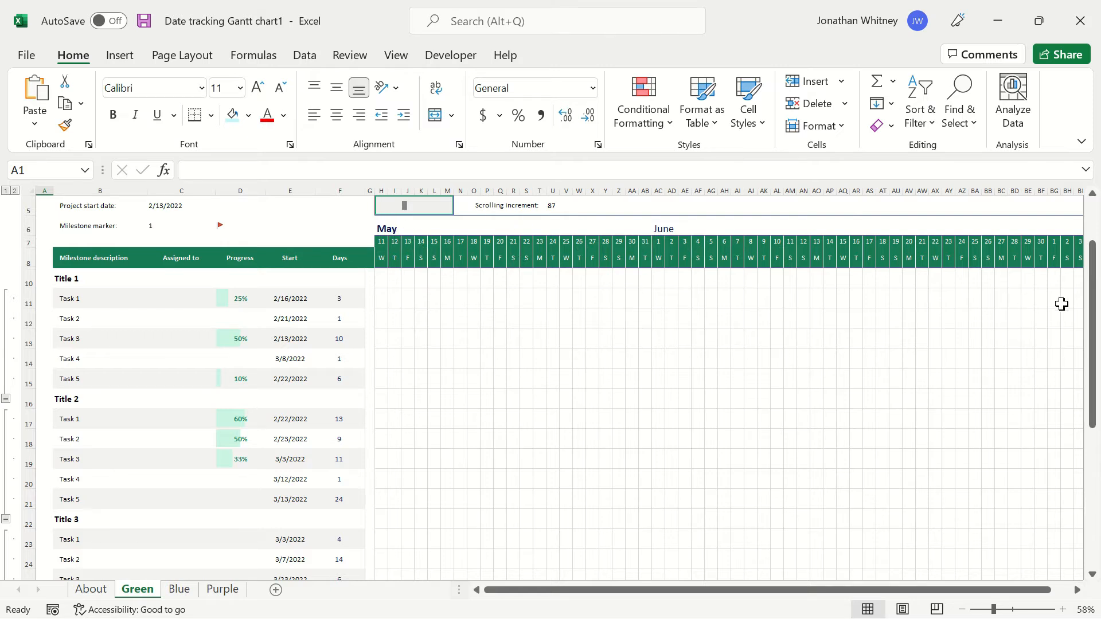
{"action": "left_click_drag", "start_coordinate": [1088, 331], "coordinate": [1088, 466]}
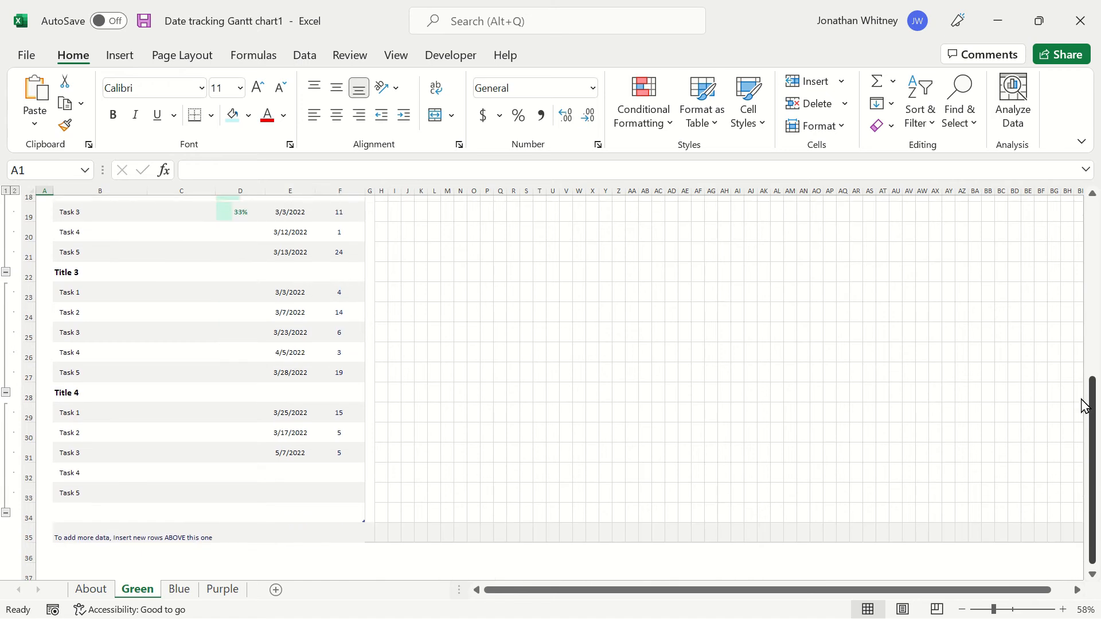
{"action": "left_click_drag", "start_coordinate": [1085, 406], "coordinate": [1081, 290]}
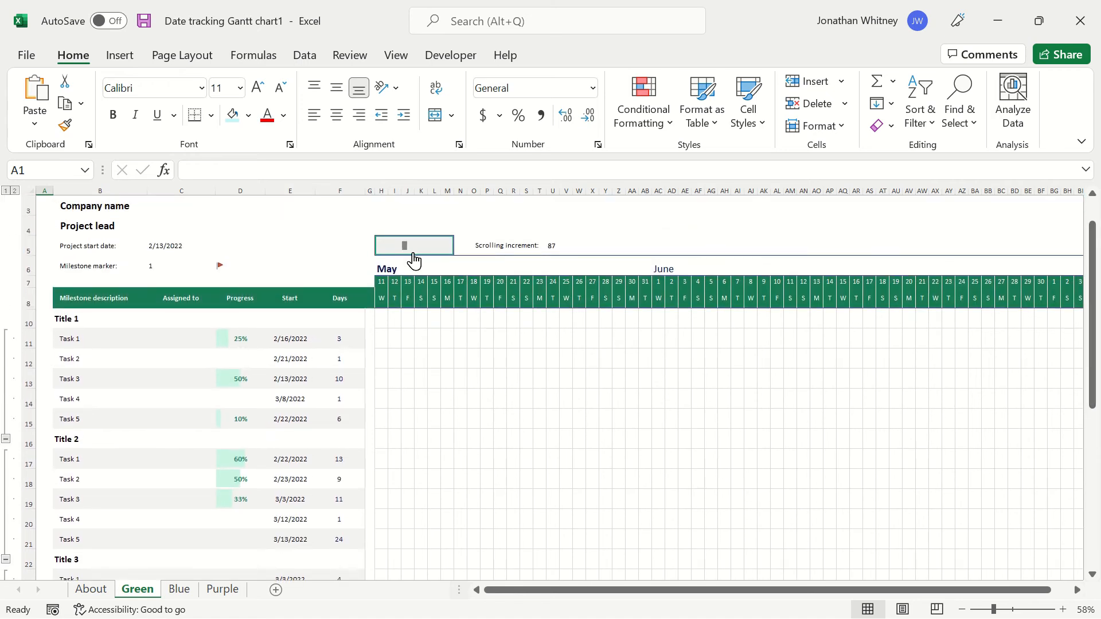
{"action": "left_click_drag", "start_coordinate": [405, 246], "coordinate": [394, 248]}
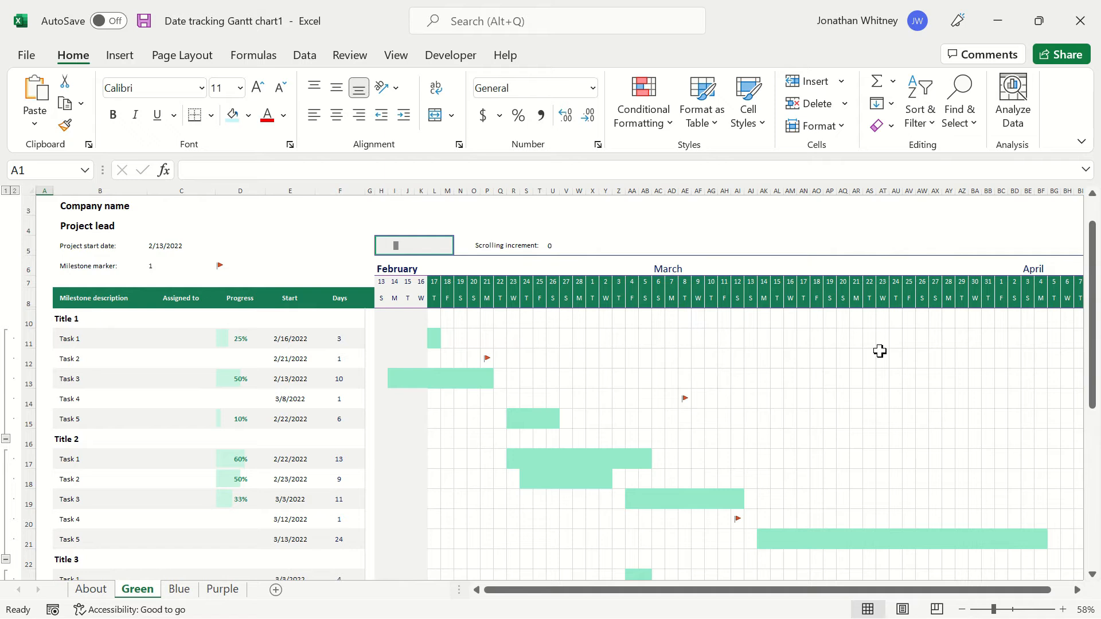
Enter the assignee's first name in the Assigned to cell of Task 3 under Title 1.
{"action": "mouse_move", "coordinate": [1094, 299]}
{"action": "left_mouse_down"}
{"action": "mouse_move", "coordinate": [1092, 321]}
{"action": "mouse_move", "coordinate": [1092, 302]}
{"action": "left_mouse_up"}
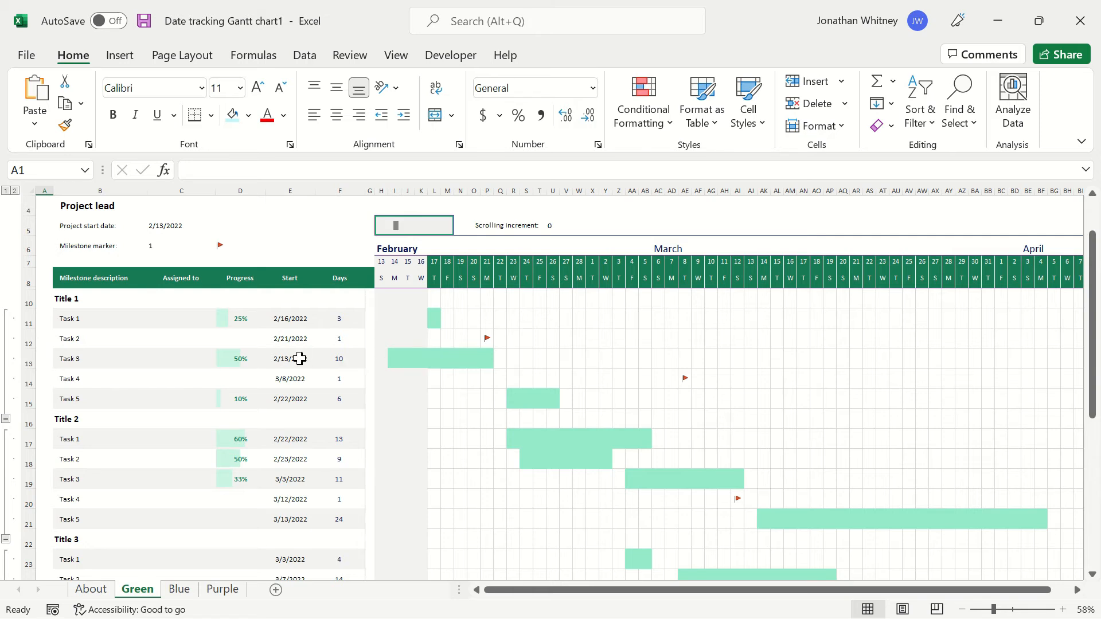
{"action": "left_click", "coordinate": [150, 358]}
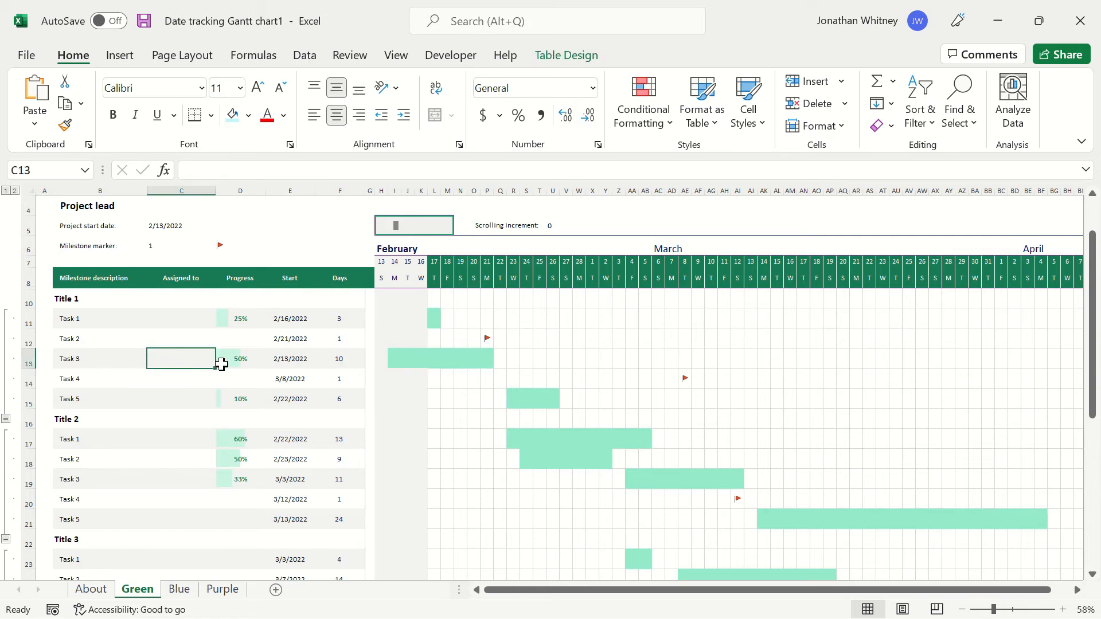
{"action": "type", "text": "Jonathan"}
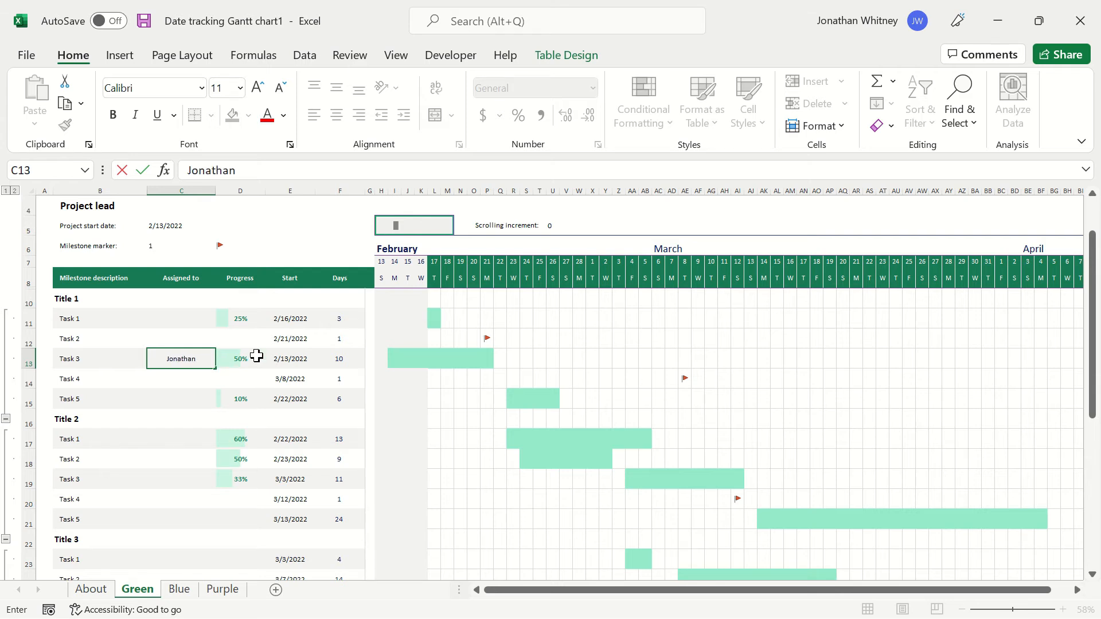
Set the progress of Task 3 under Title 1 to 75%.
{"action": "left_click", "coordinate": [245, 359]}
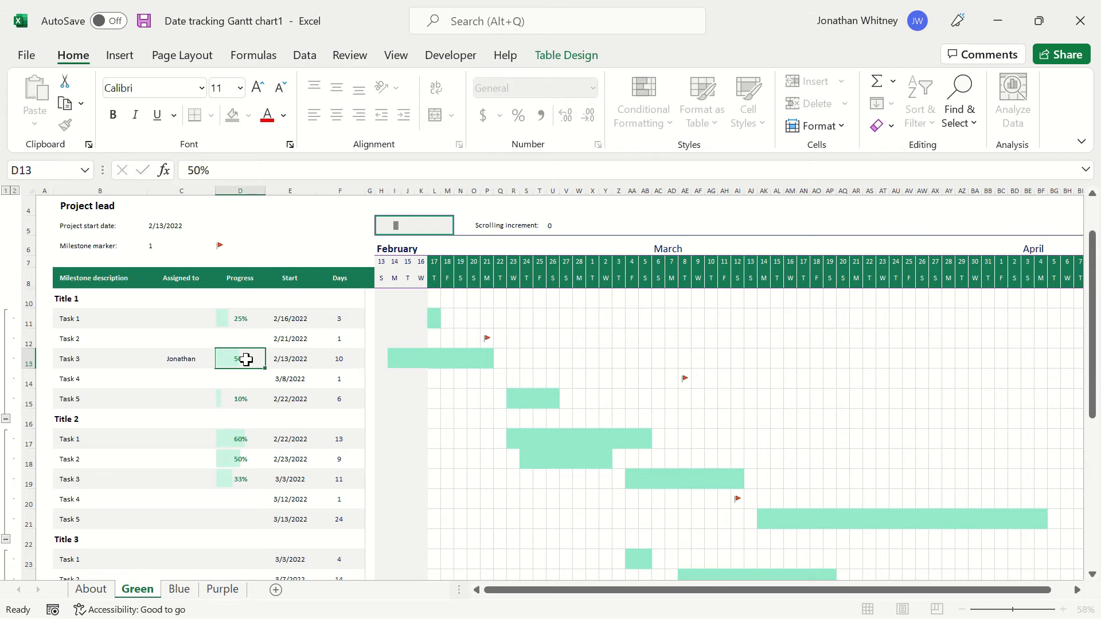
{"action": "left_click", "coordinate": [196, 169]}
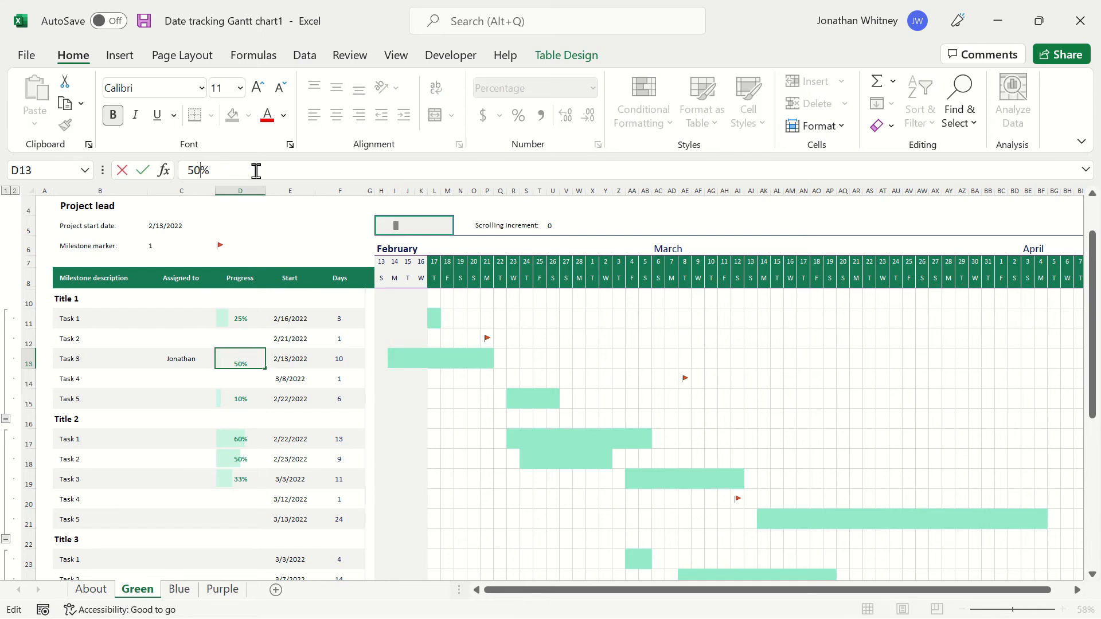
{"action": "key", "text": "BackSpace"}
{"action": "key", "text": "BackSpace"}
{"action": "key", "text": "Return"}
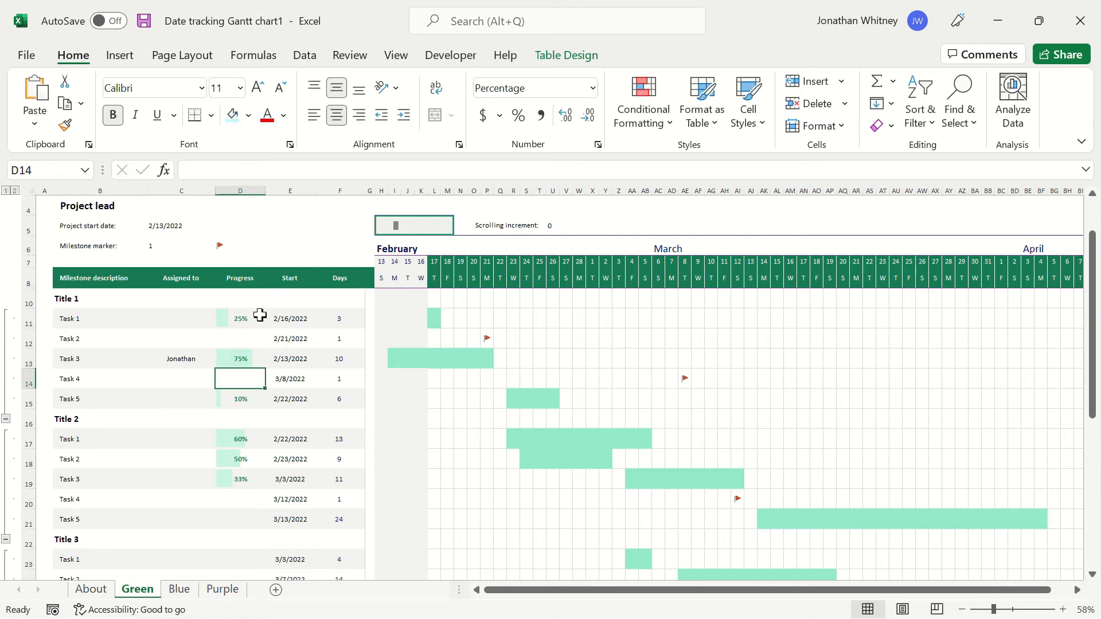
{"action": "left_click", "coordinate": [238, 358]}
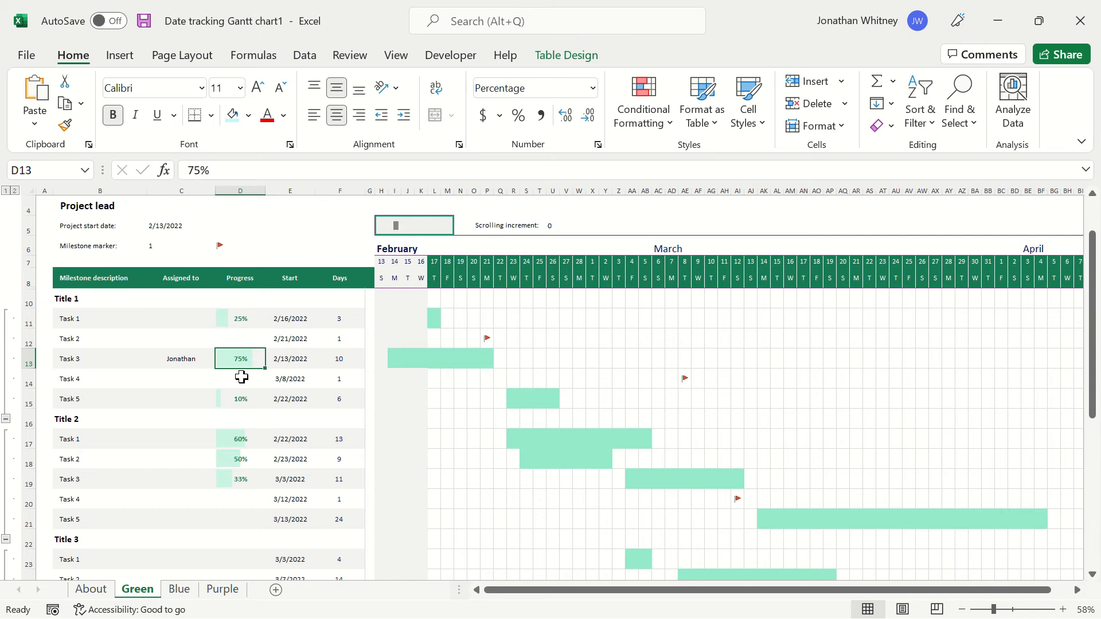
Upload the workbook to the Innovative Web Solutions OneDrive for sharing, naming it New Project.
{"action": "left_click", "coordinate": [1061, 55]}
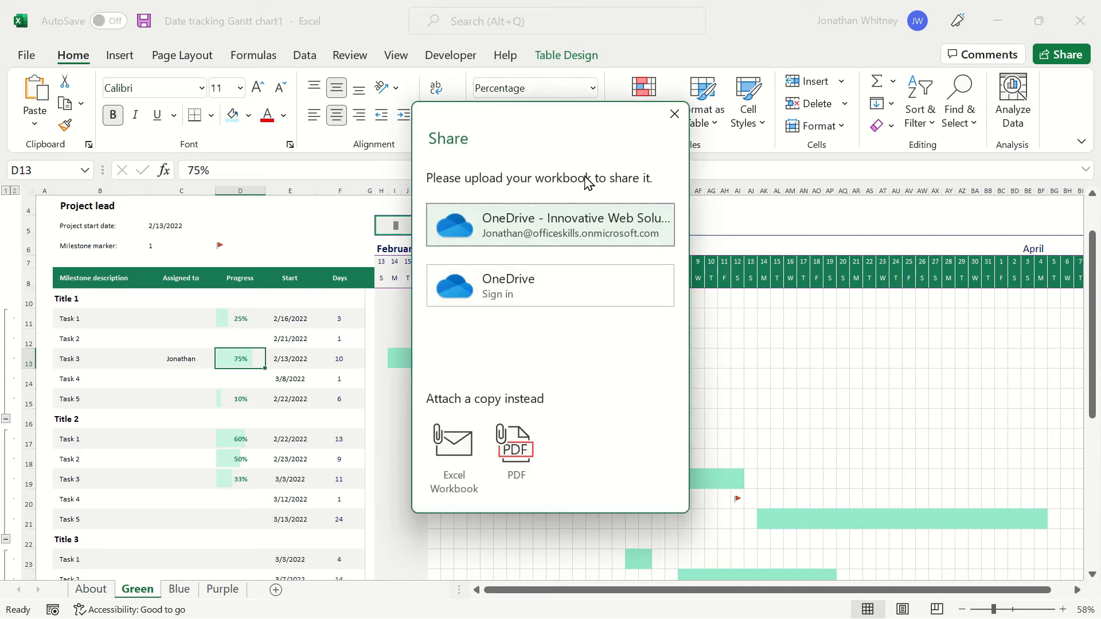
{"action": "left_click", "coordinate": [528, 223]}
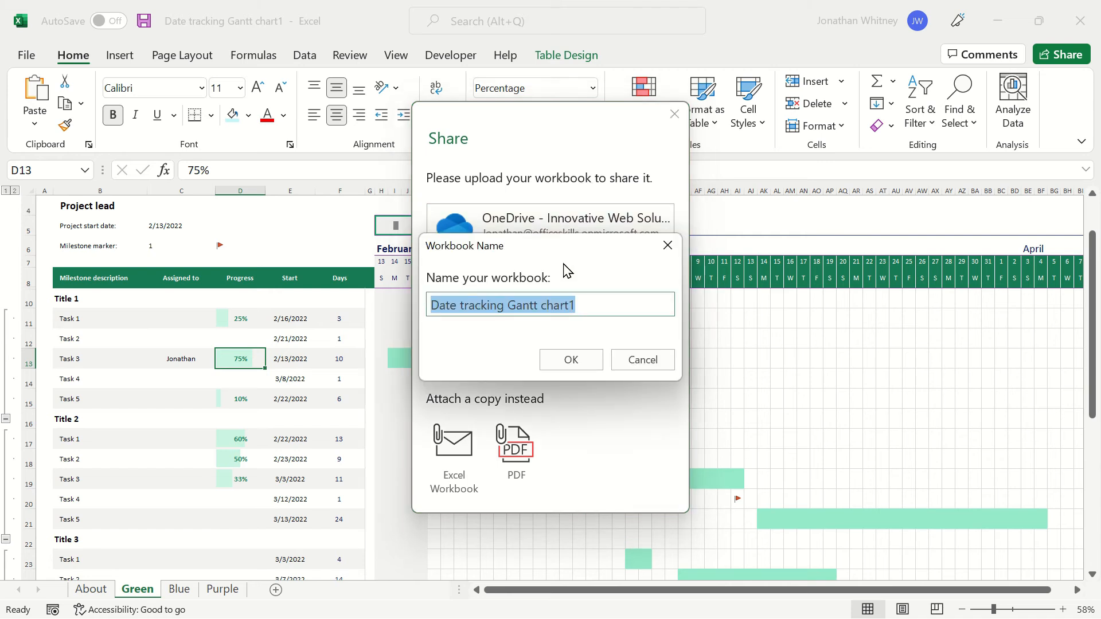
{"action": "type", "text": "New P"}
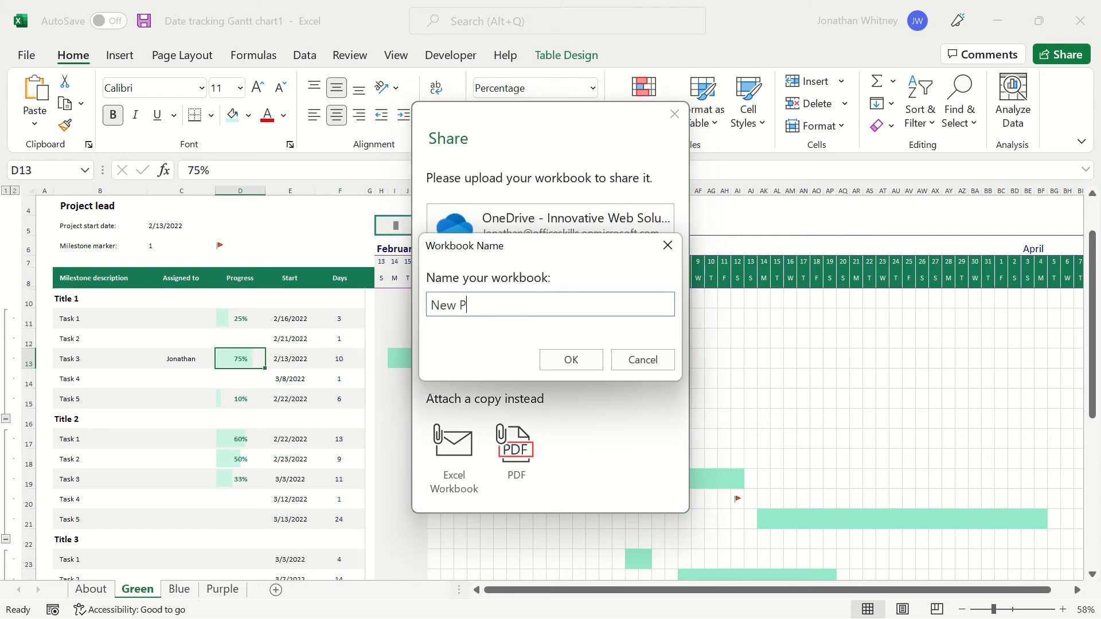
{"action": "type", "text": "roject"}
{"action": "left_click", "coordinate": [570, 359]}
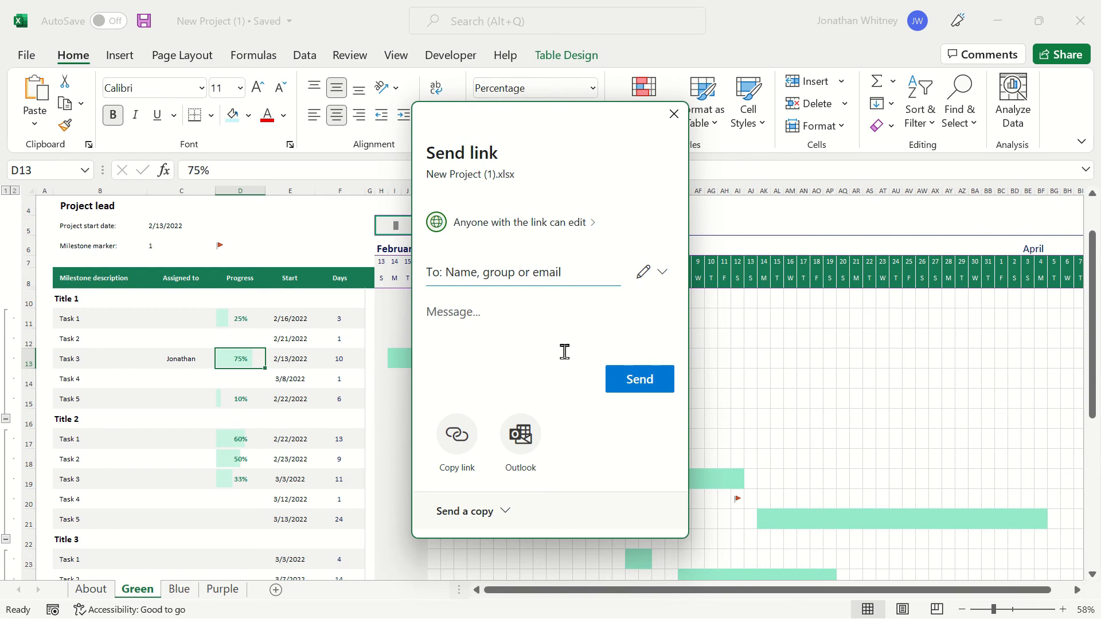
Send the workbook's sharing link to the Office Skills Members group, and select the Assigned to cell of Task 5 under Title 1.
{"action": "left_click", "coordinate": [480, 278]}
{"action": "type", "text": "off"}
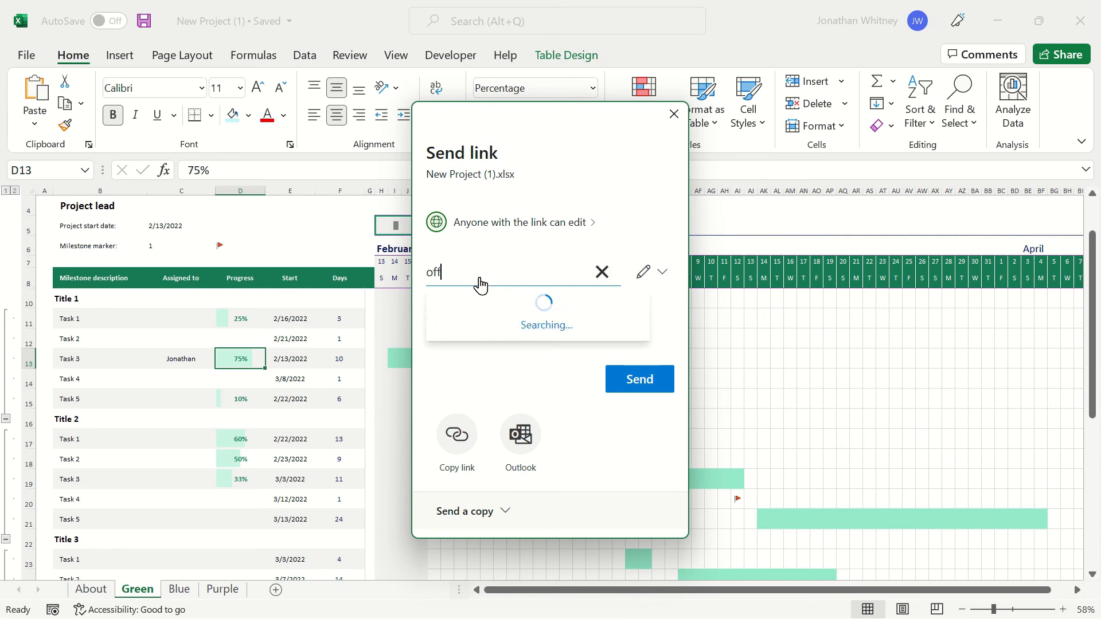
{"action": "type", "text": "ic"}
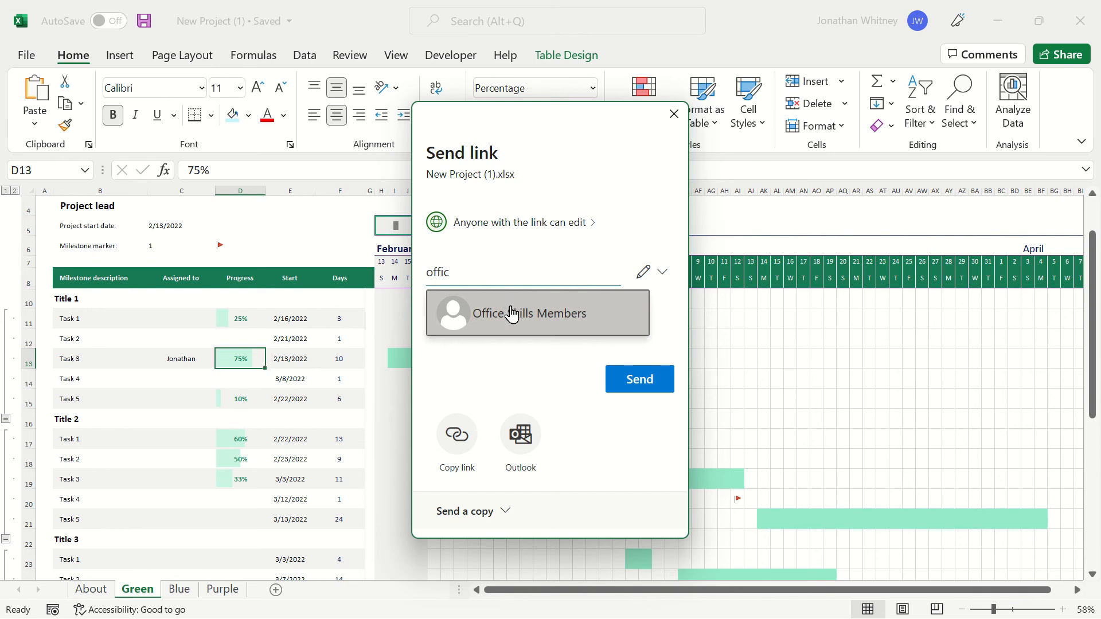
{"action": "left_click", "coordinate": [512, 313]}
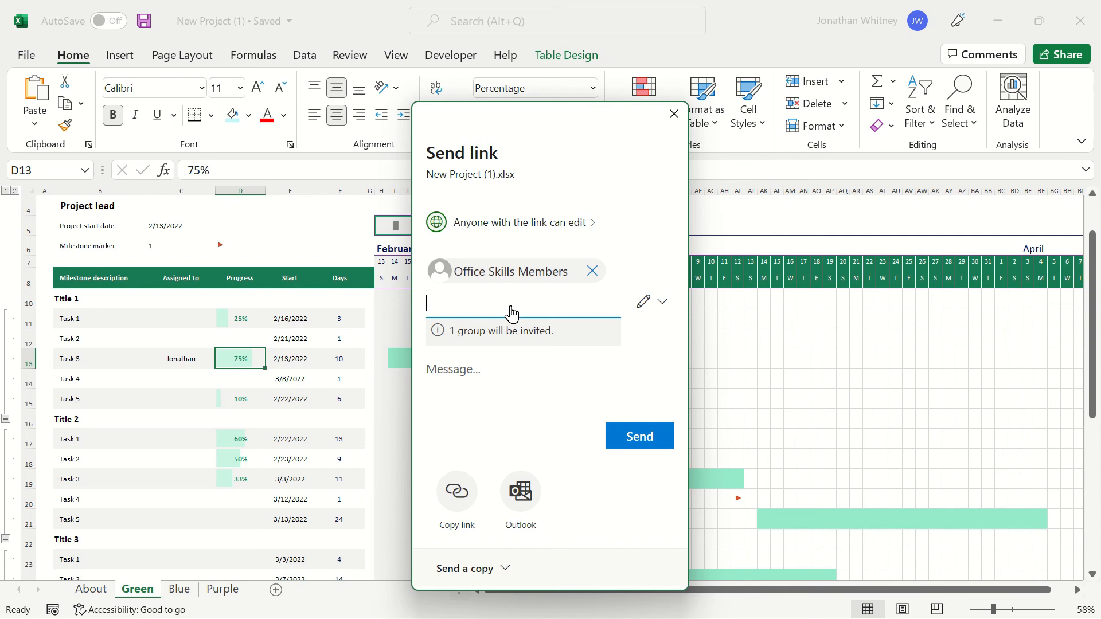
{"action": "left_click", "coordinate": [634, 440]}
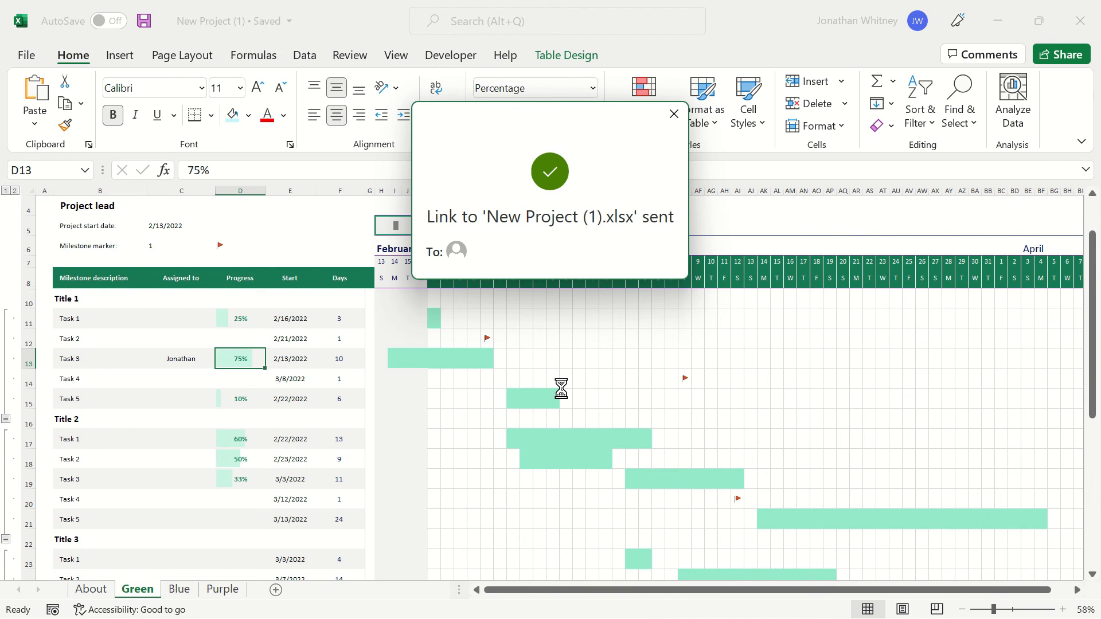
{"action": "left_click", "coordinate": [674, 114]}
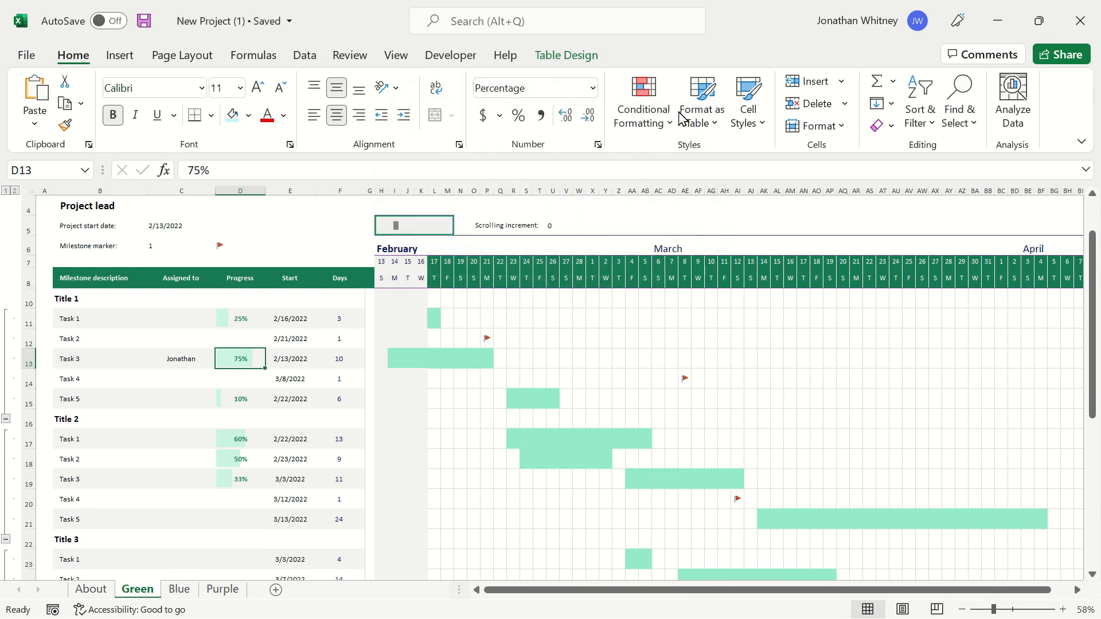
{"action": "left_click", "coordinate": [174, 399]}
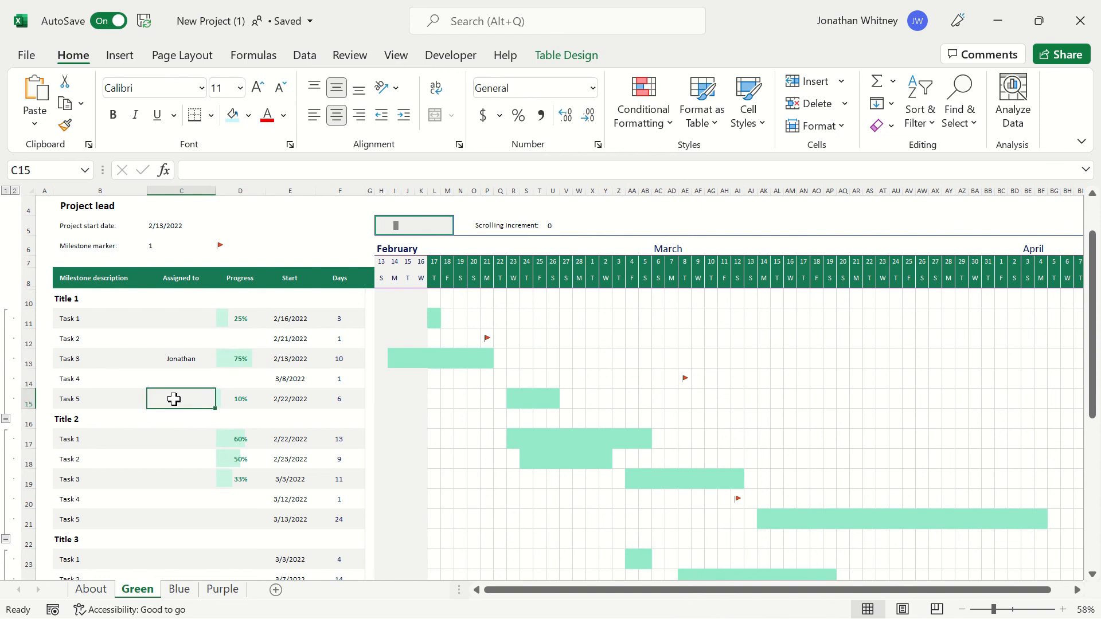